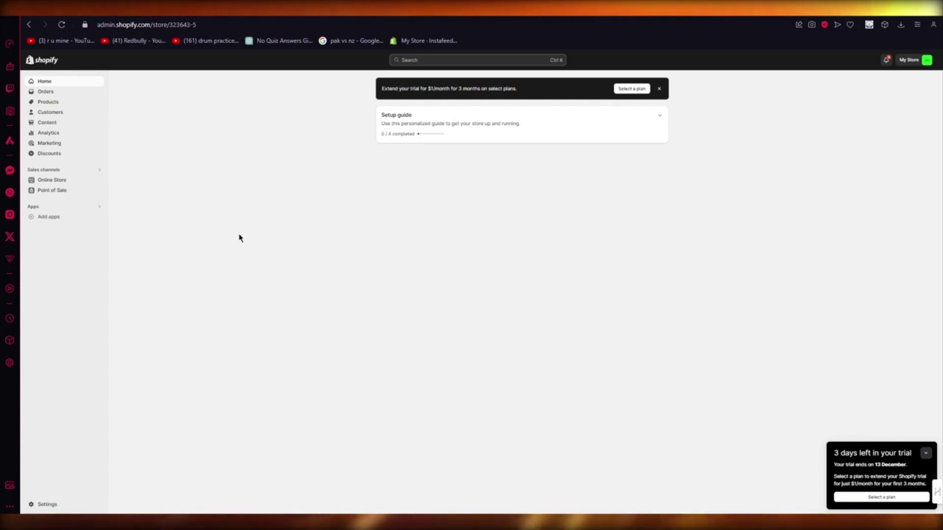
Step: Dismiss the 'Extend your trial' banner and open the Add apps panel
click(659, 89)
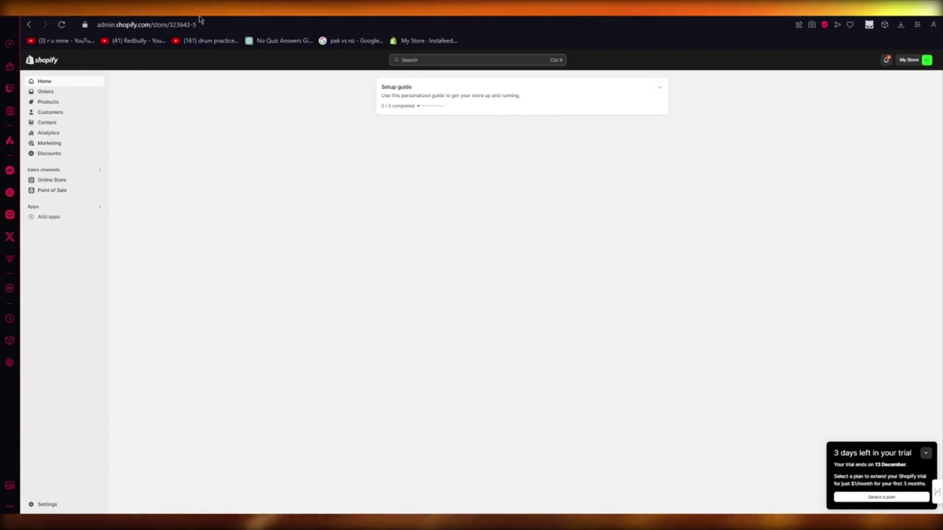
click(33, 217)
Step: Search Google for 'tiktok for ads' and open the TikTok for Business page
click(498, 410)
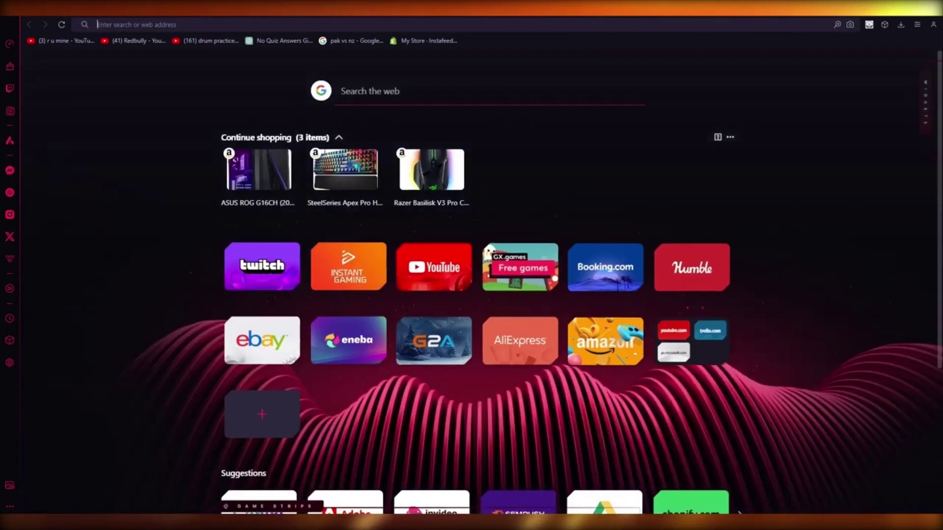
text(tik)
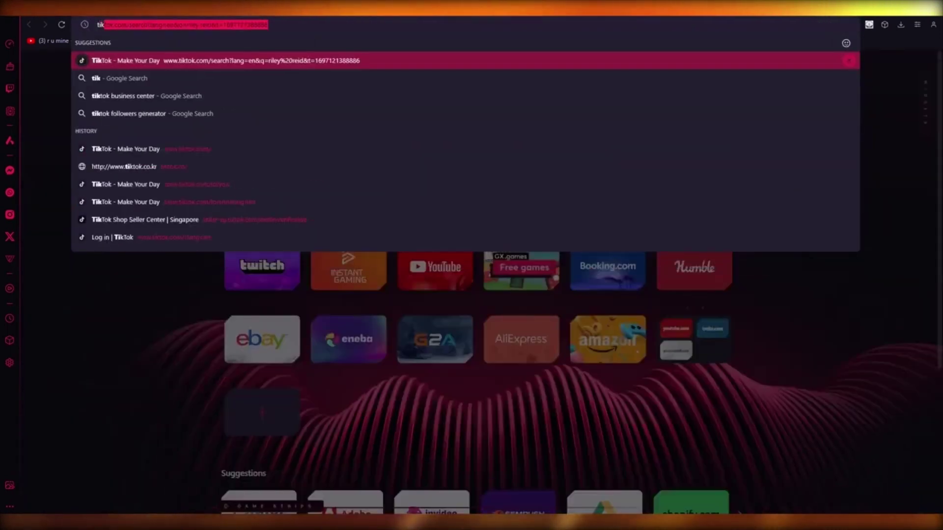
text(tok for ads)
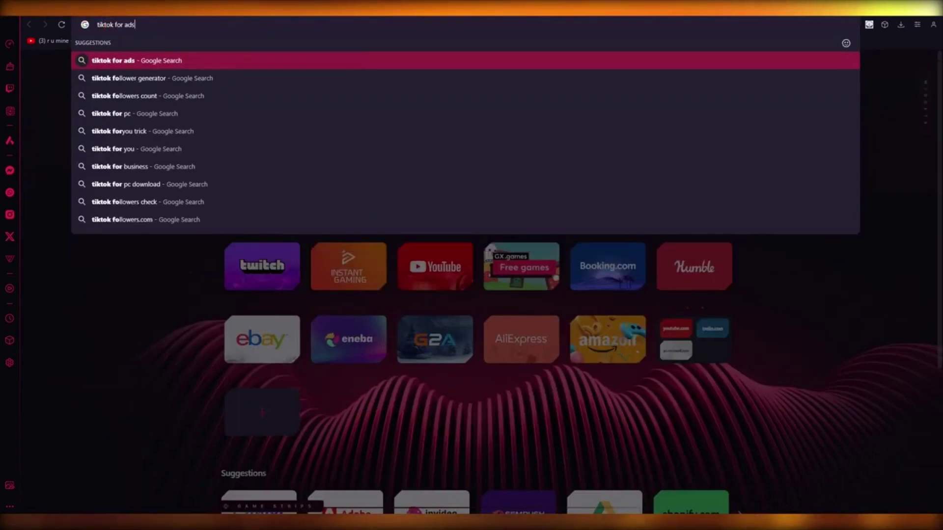
key(Return)
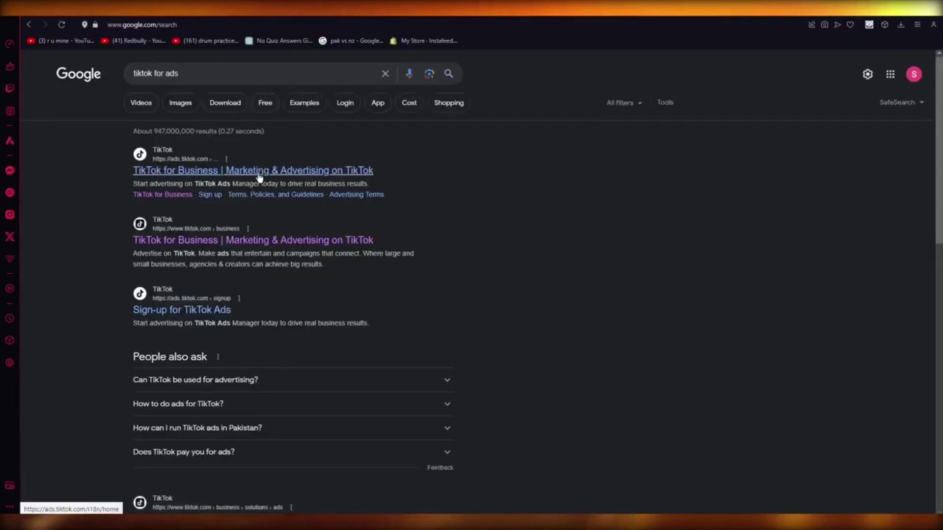
click(260, 172)
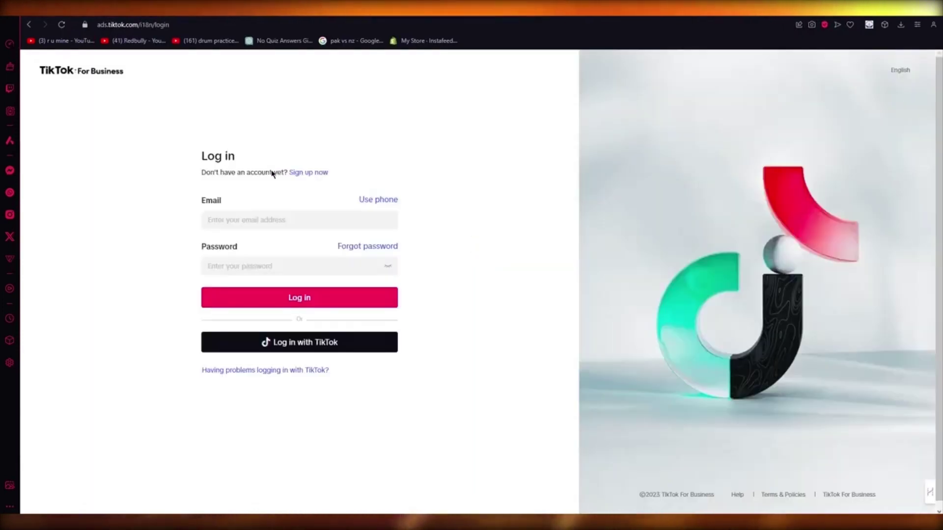
drag(177, 288, 266, 266)
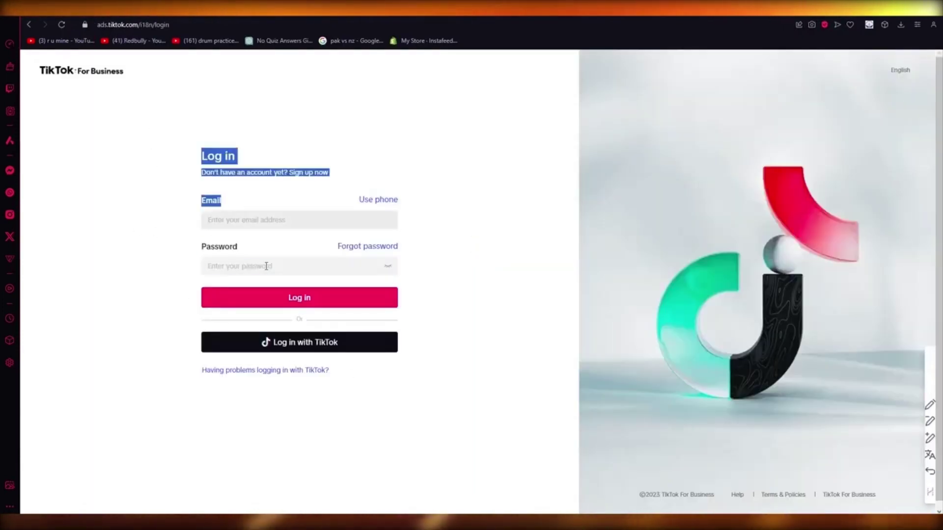
click(486, 338)
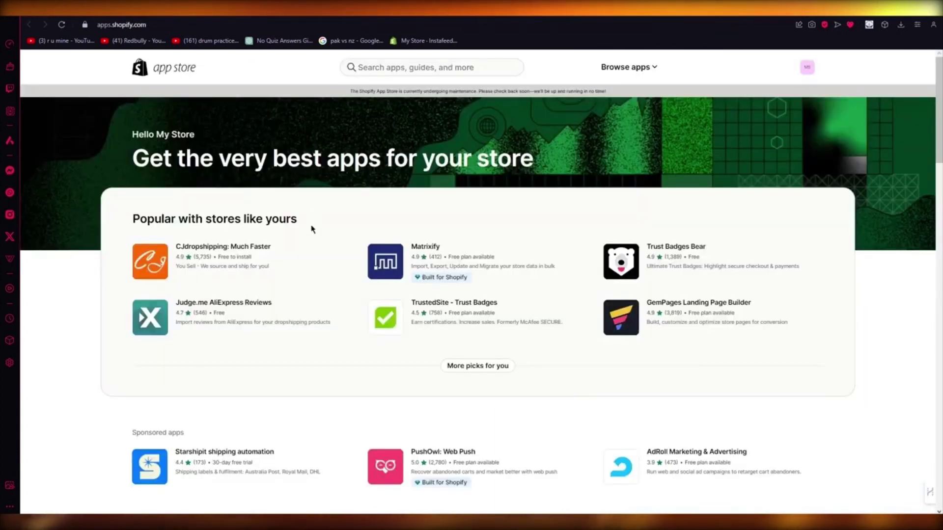
Step: Search the Shopify App Store for 'tiktok'
click(386, 63)
text(tiktok)
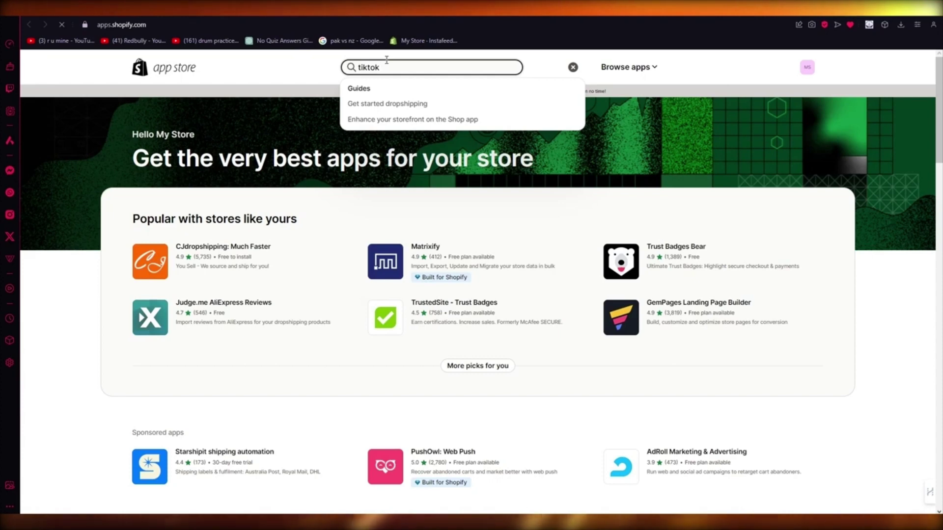
key(Return)
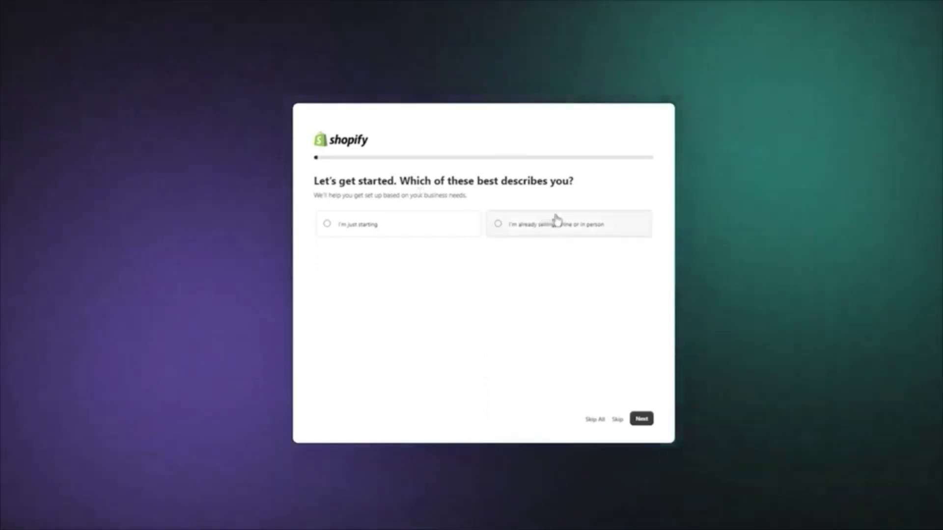
Step: Answer onboarding with I'm just starting, An online store, Dropshipping products, and confirm Pakistan as location
click(428, 226)
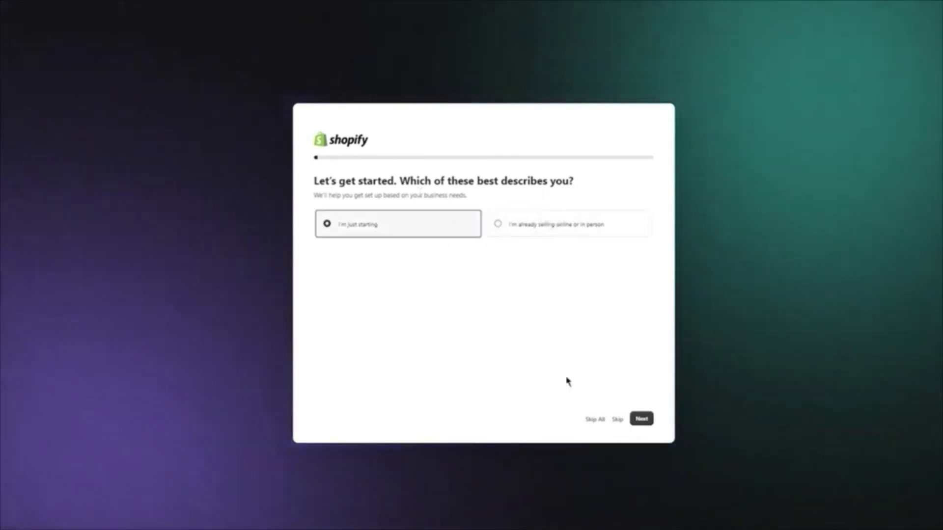
click(643, 418)
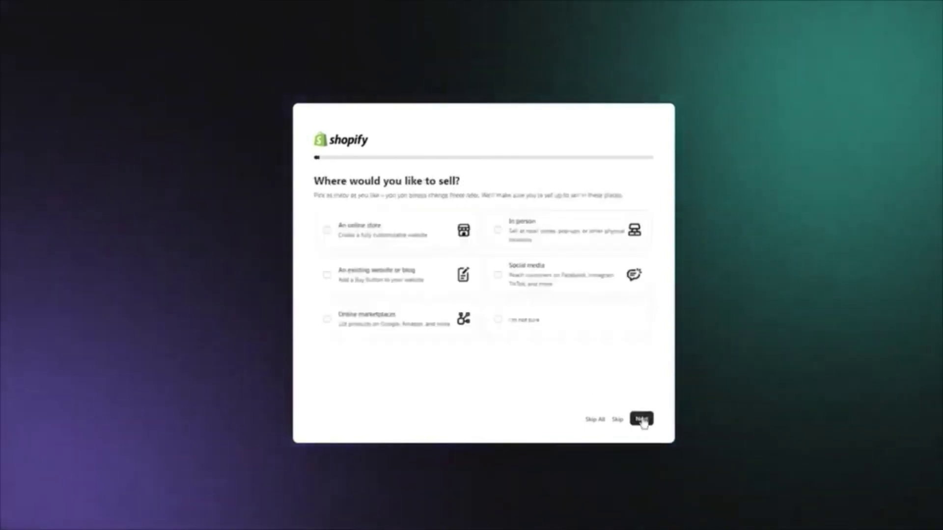
click(364, 234)
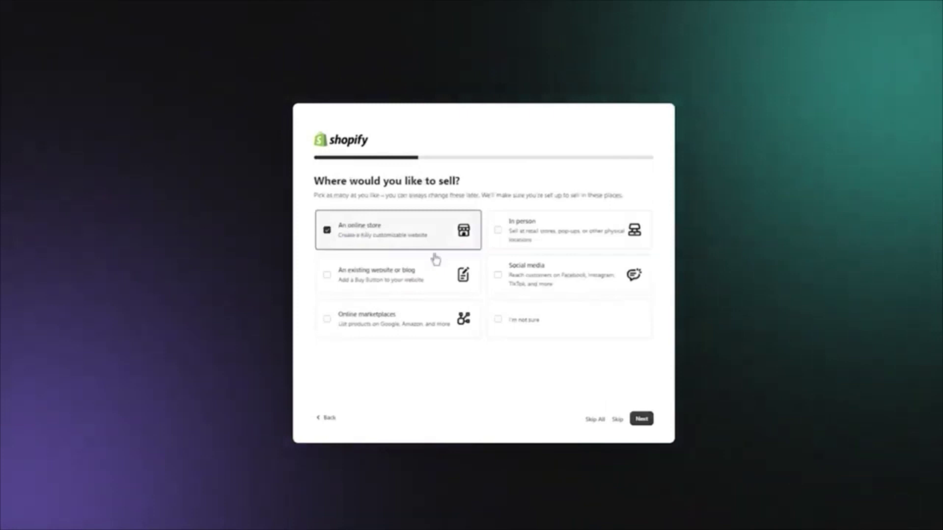
click(643, 420)
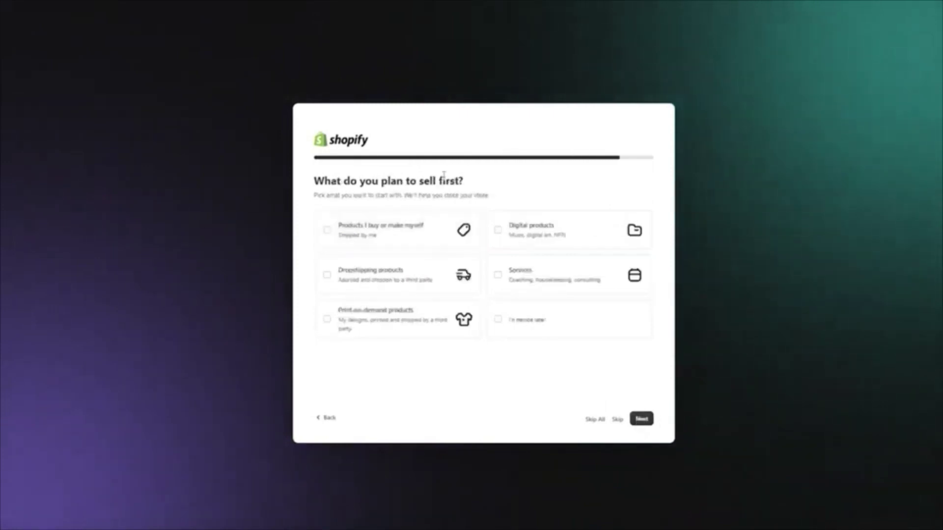
click(378, 291)
click(642, 420)
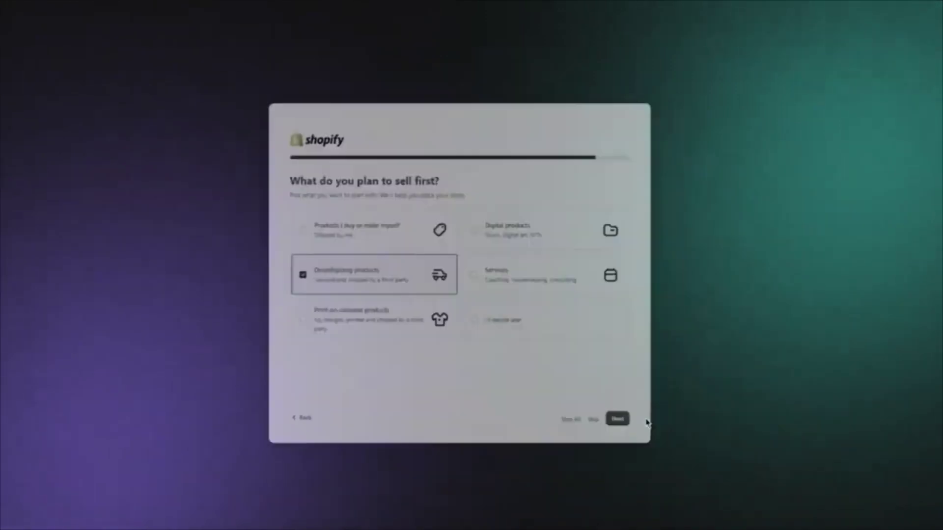
drag(413, 247, 542, 246)
click(576, 257)
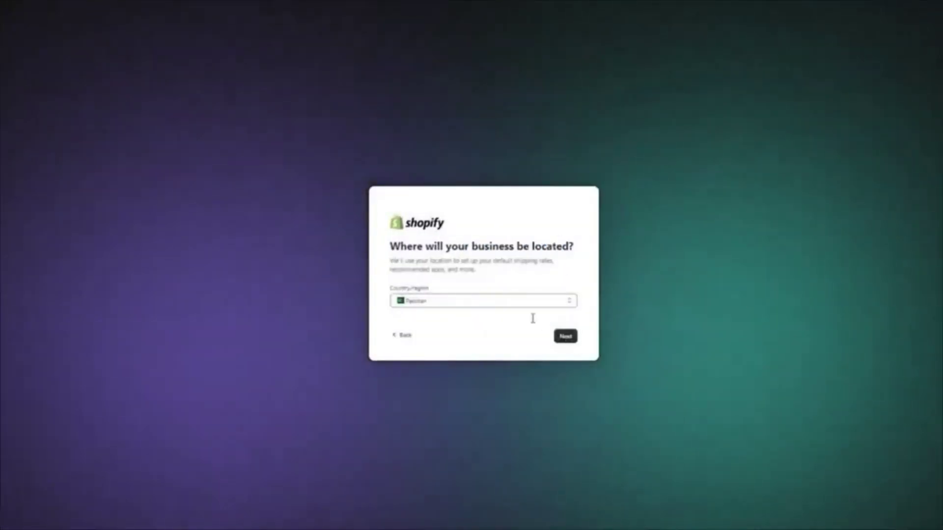
click(565, 337)
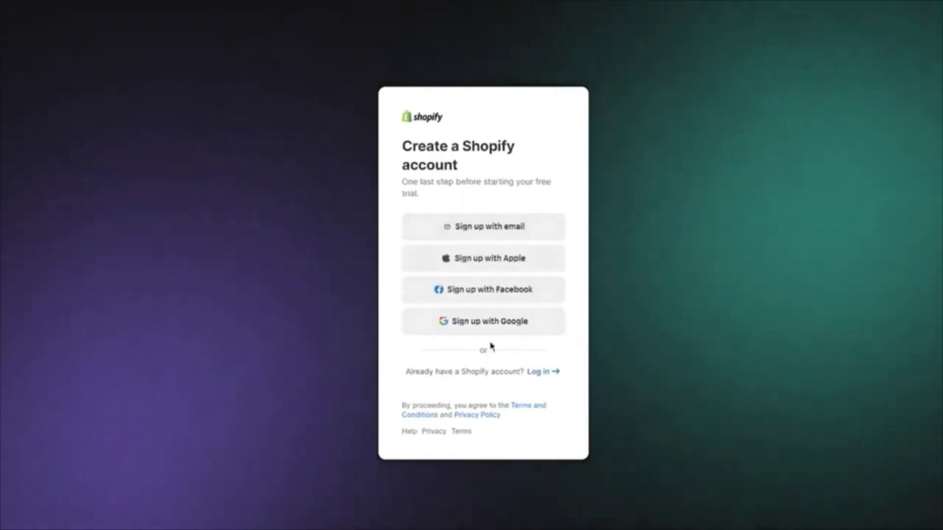
Step: Choose email sign-up and paste the email address into the form
click(518, 230)
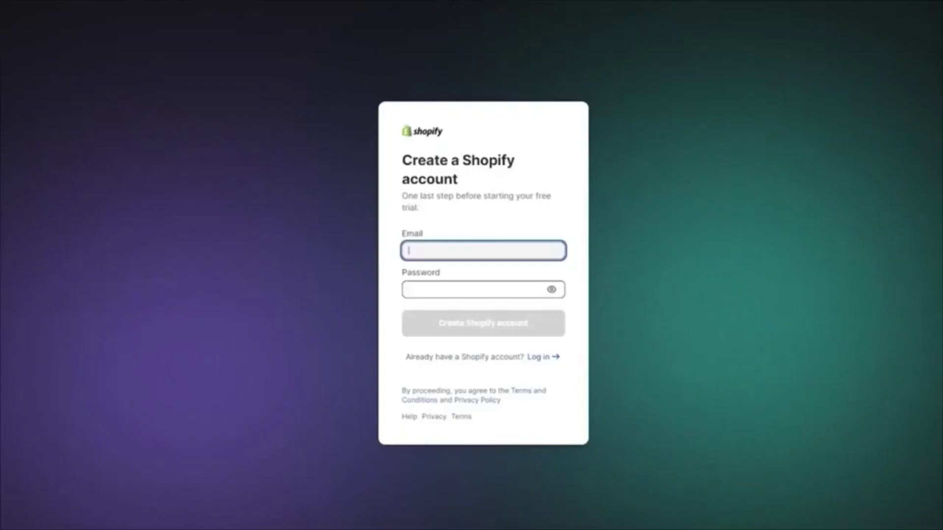
click(472, 258)
right_click(472, 258)
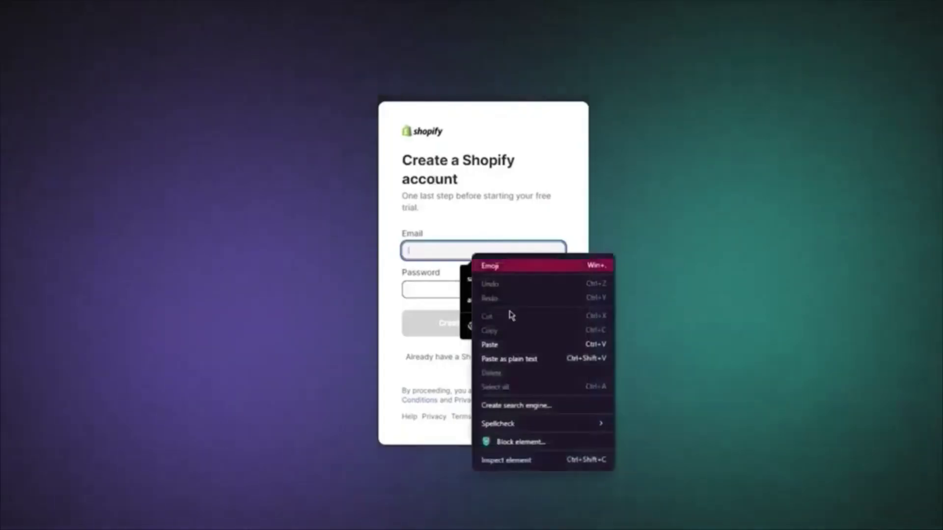
click(518, 344)
Step: Enter the account password and create the Shopify account
click(447, 294)
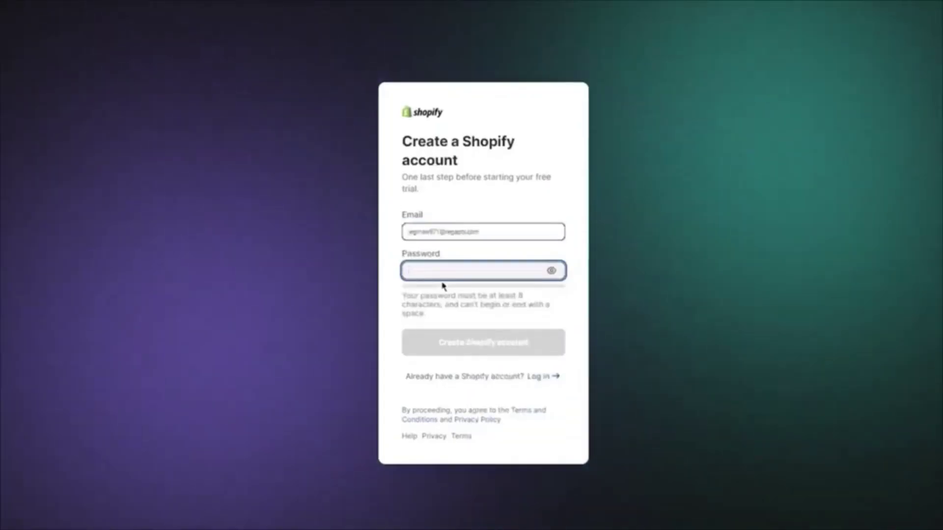
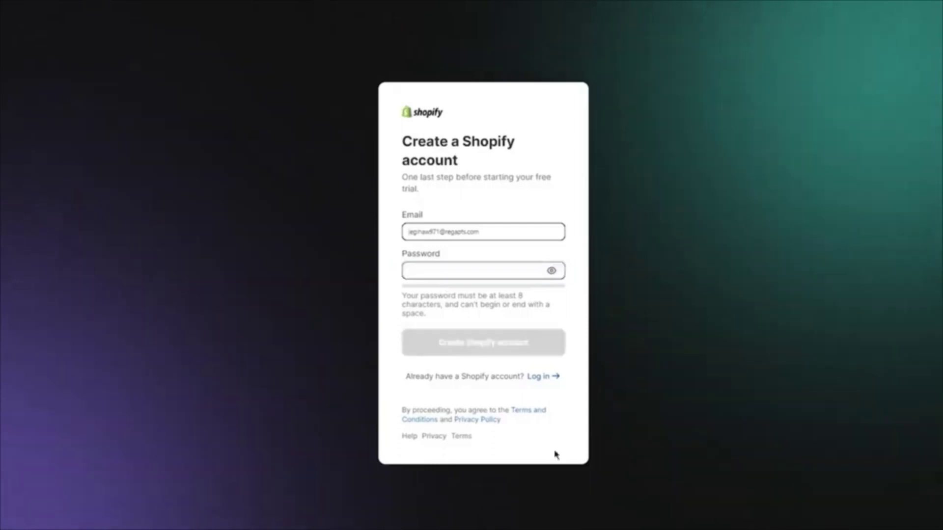
click(440, 270)
text(a)
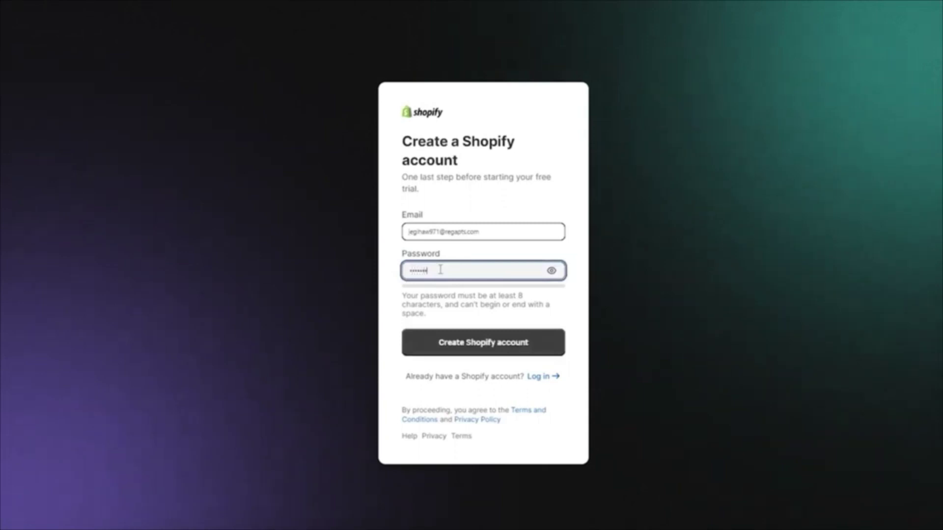
click(470, 347)
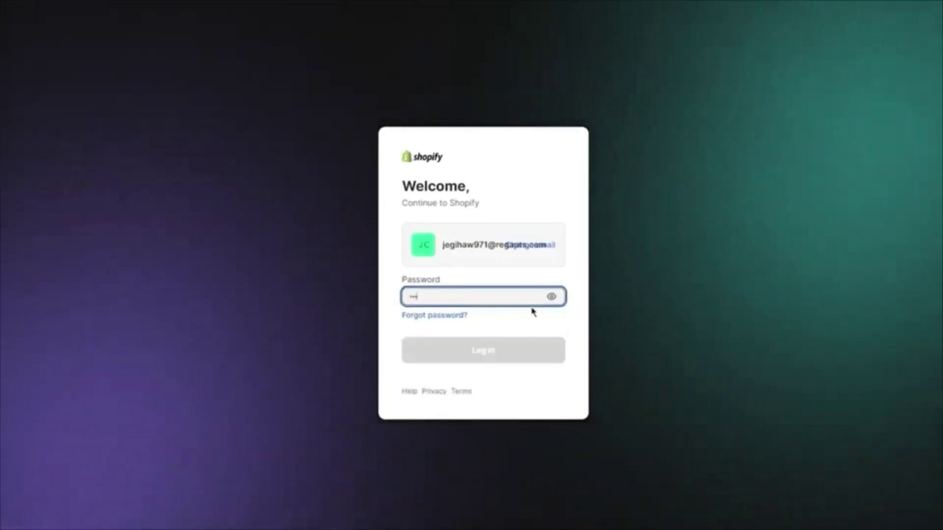
Step: Enter the account password on the Welcome log-in screen
text(••)
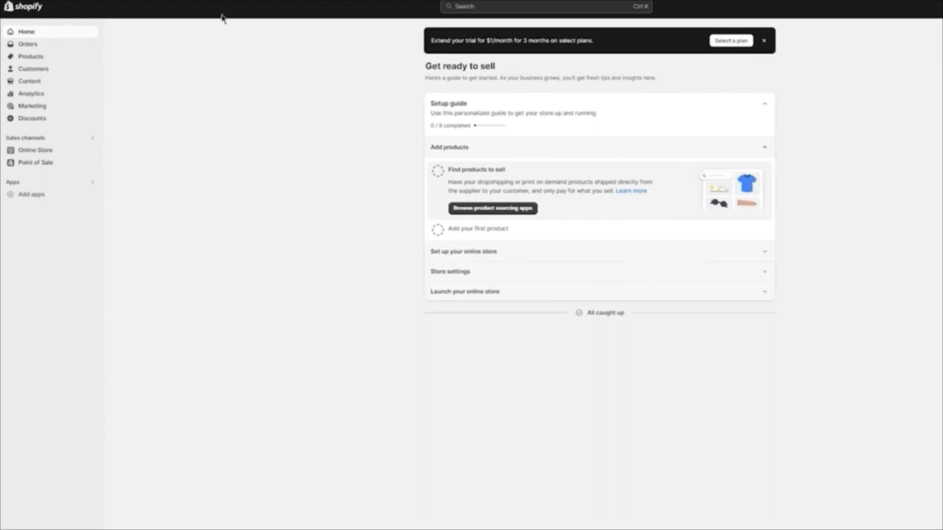
Step: Go from Add apps to the full Shopify App Store and search for 'cj'
click(40, 196)
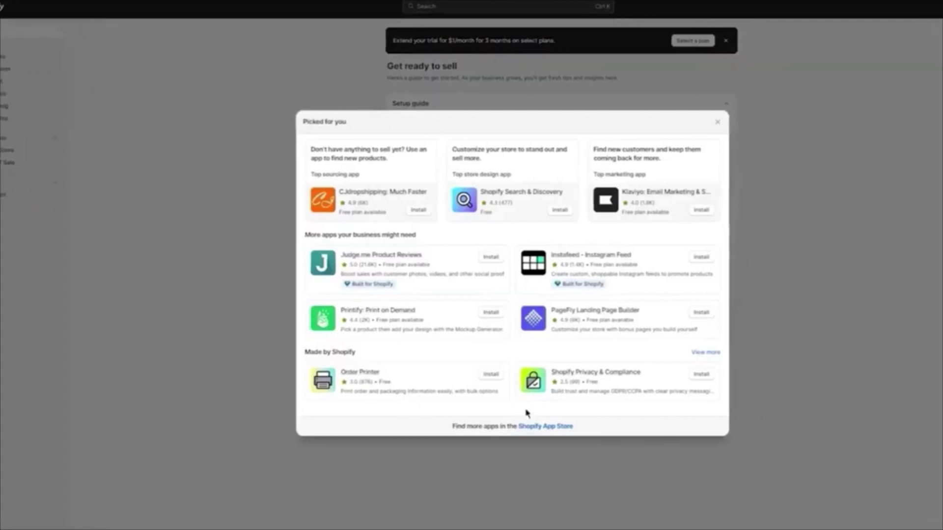
click(506, 427)
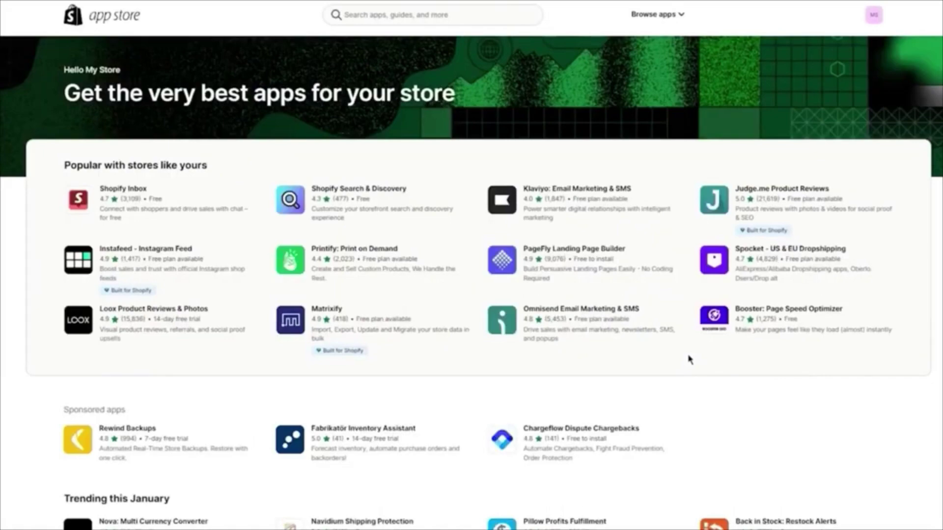
scroll(697, 363, down, 5)
scroll(605, 172, up, 5)
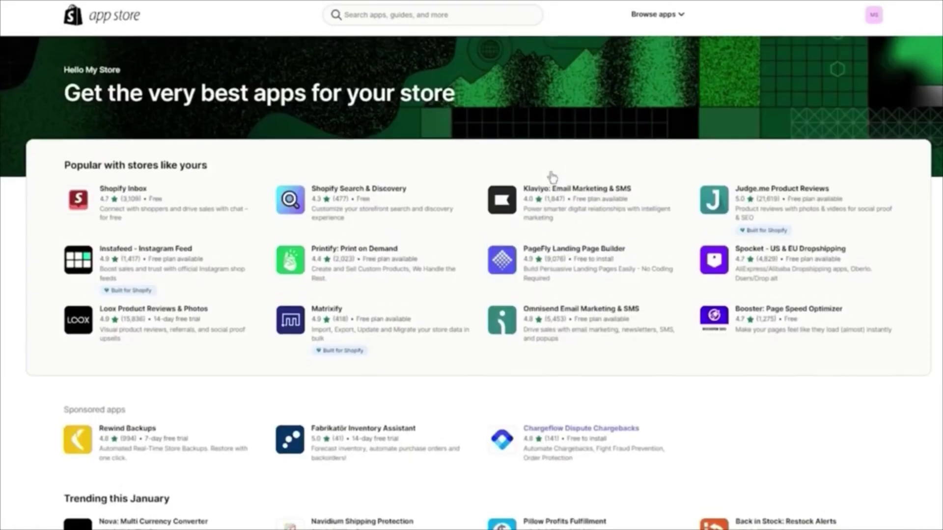
click(437, 11)
text(s)
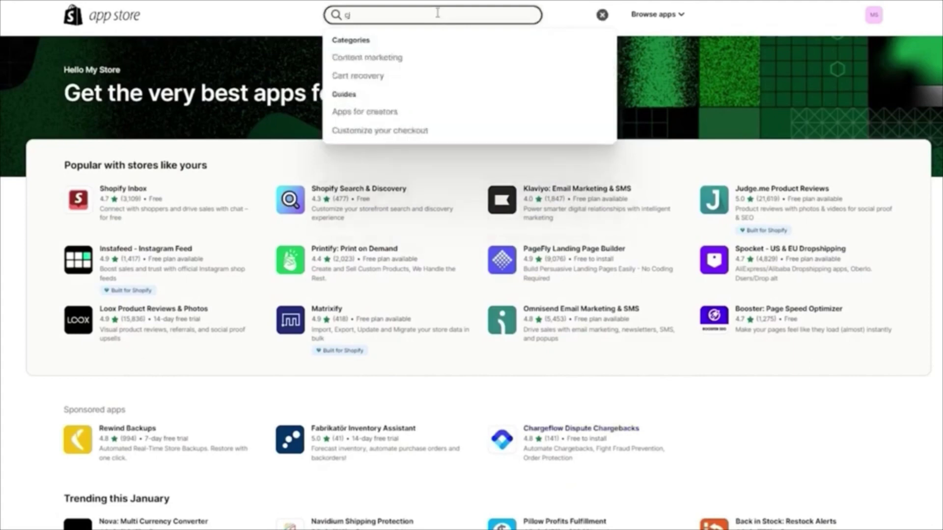
text(j)
key(Return)
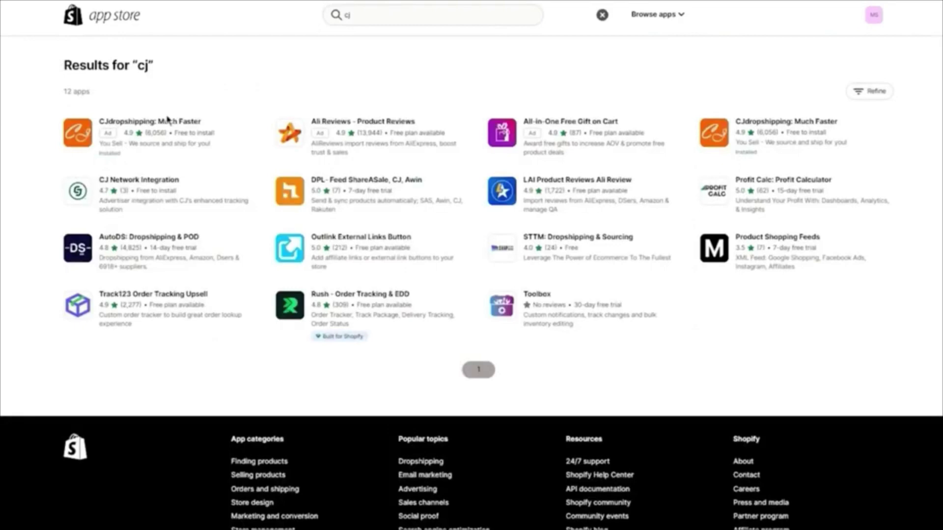
Step: Open the CJdropshipping: Much Faster listing and launch the app
click(151, 130)
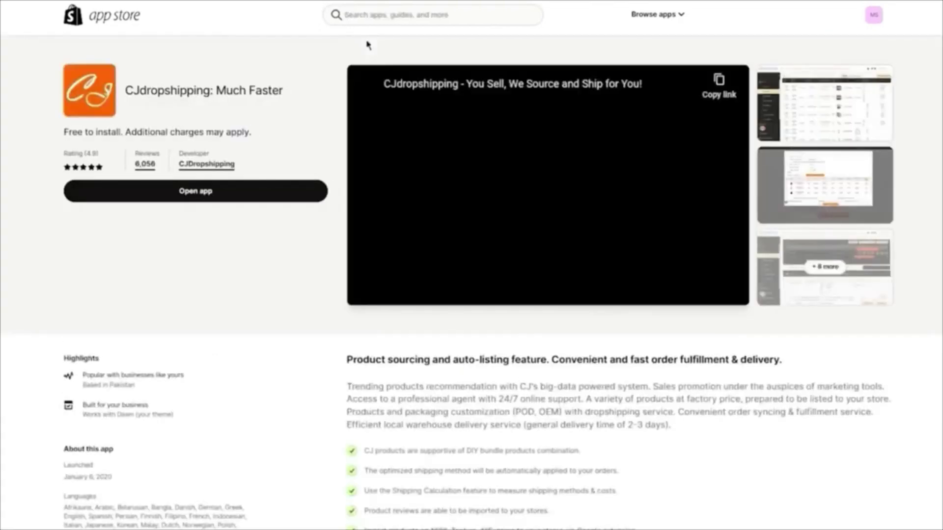
click(201, 194)
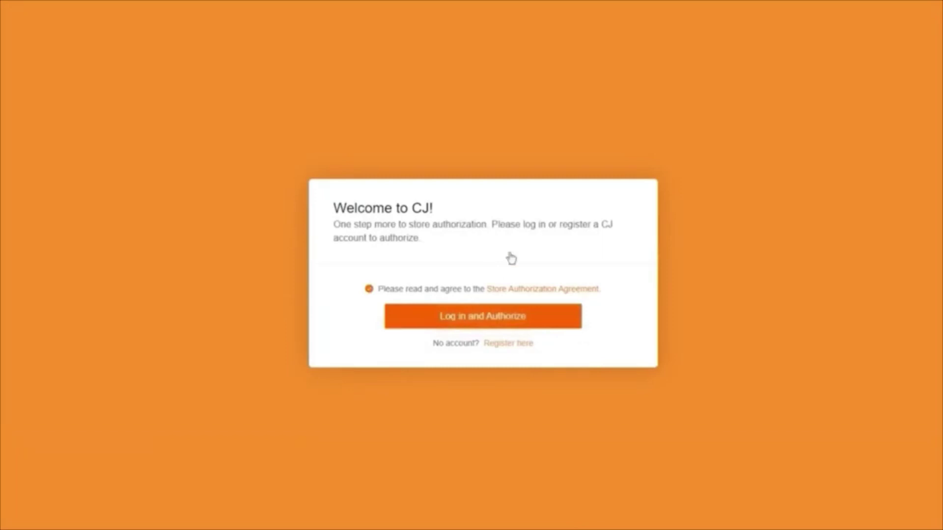
Step: Start a new CJ registration with the email, a password and the accepted agreement
click(498, 319)
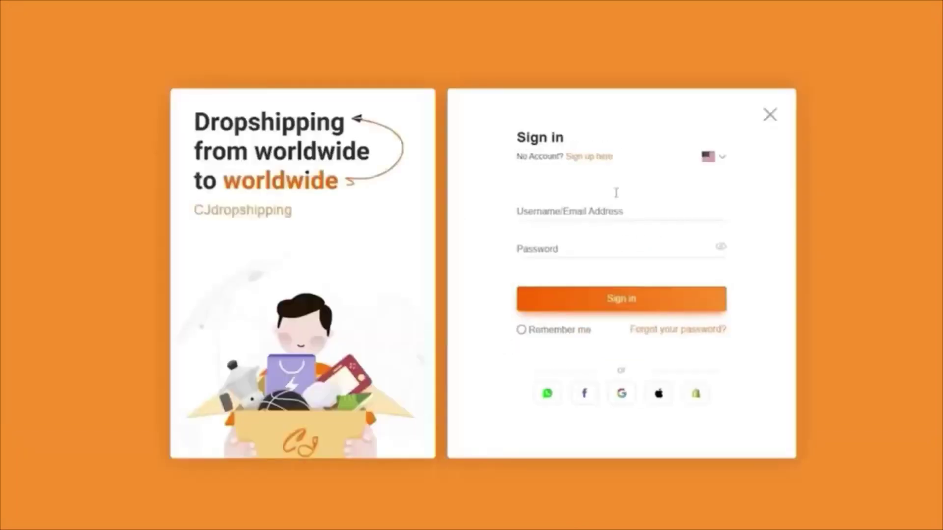
click(593, 157)
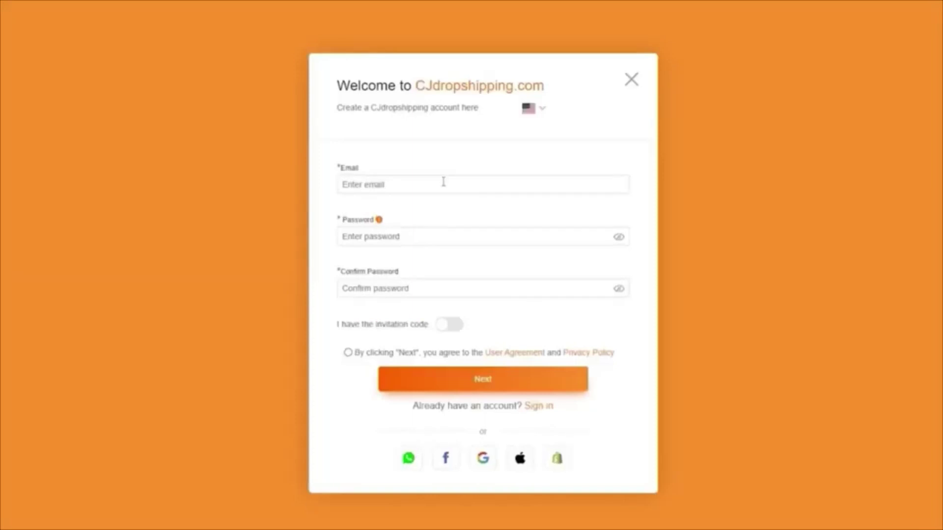
click(443, 183)
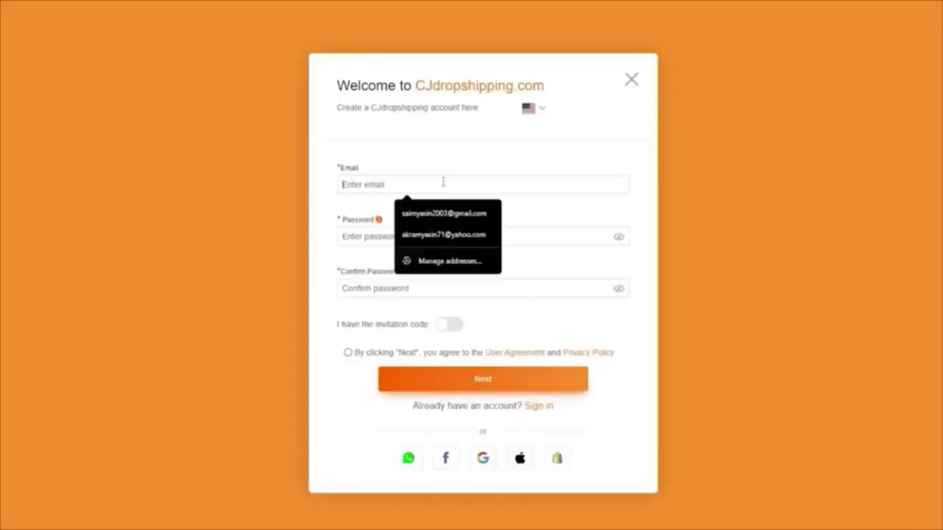
key(ctrl+v)
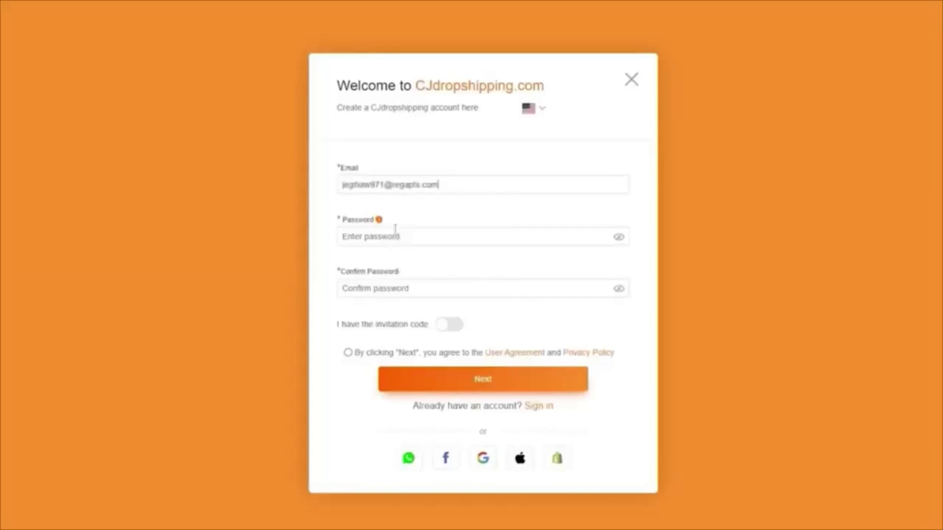
click(395, 232)
text(a)
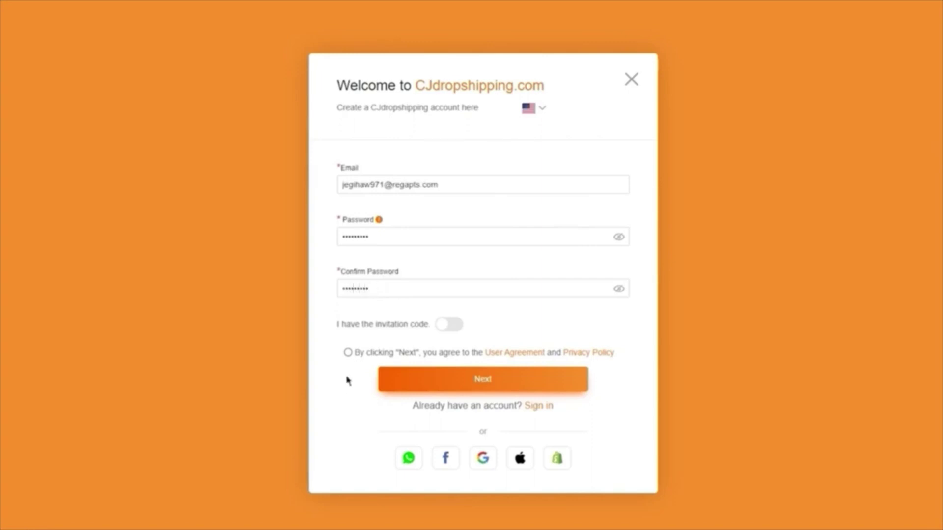
click(349, 353)
click(423, 378)
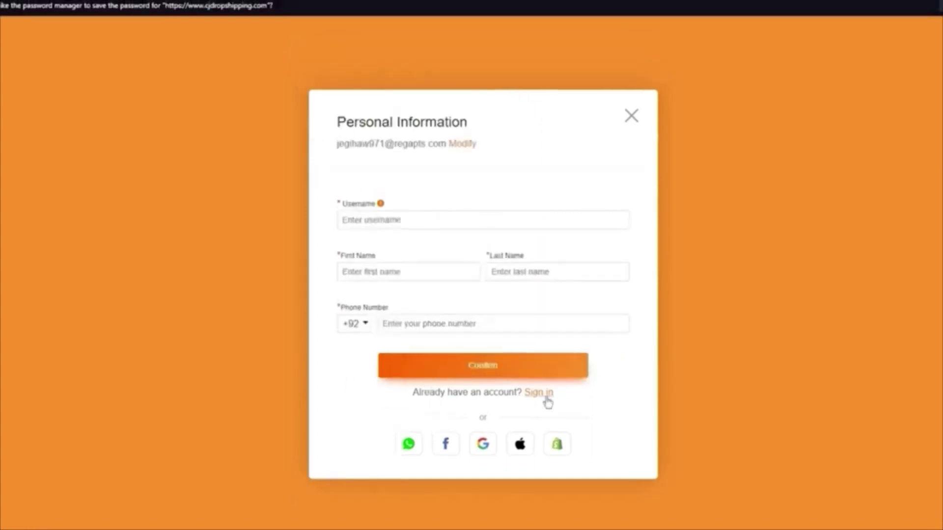
Step: Fill Personal Information with a username and autofilled name and phone, then confirm
click(422, 222)
text(hohiu67868)
click(361, 276)
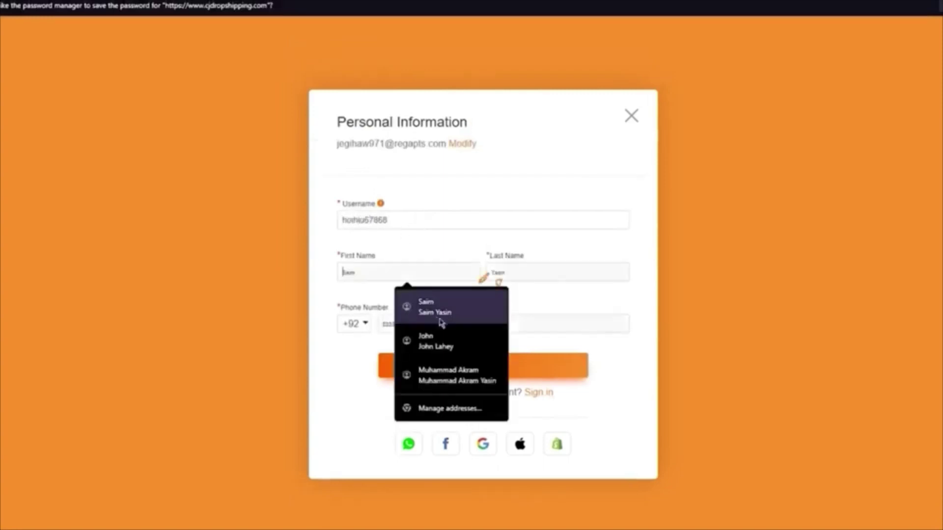
click(431, 337)
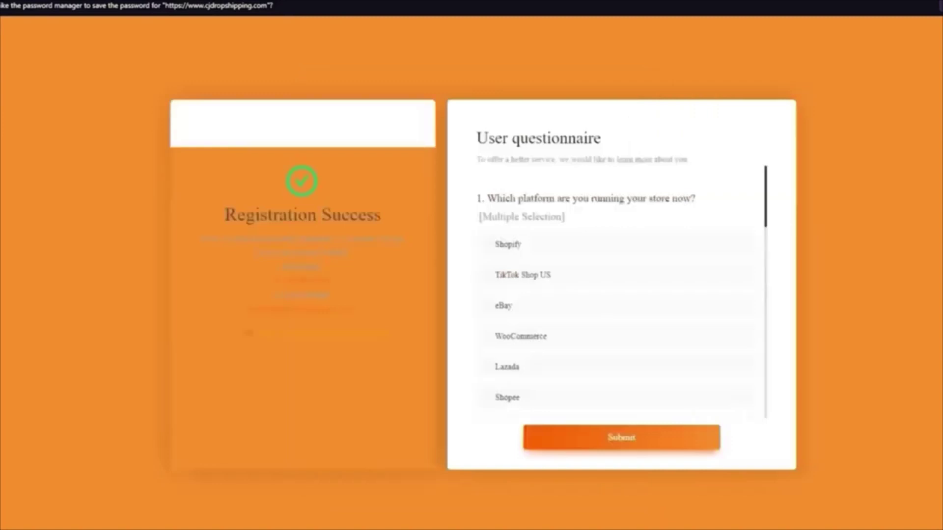
Step: Submit the questionnaire with Shopify, 6-50 (per day) and Men's Clothing
click(785, 458)
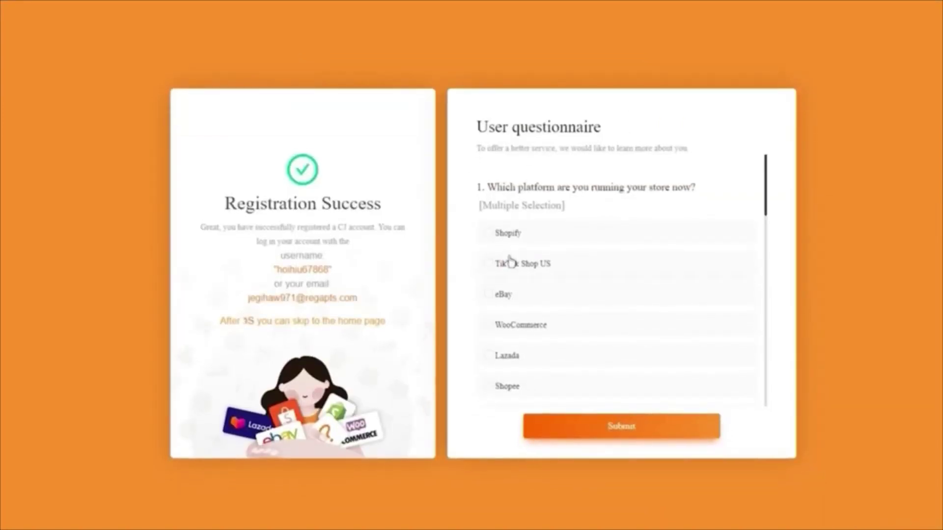
scroll(611, 202, down, 1)
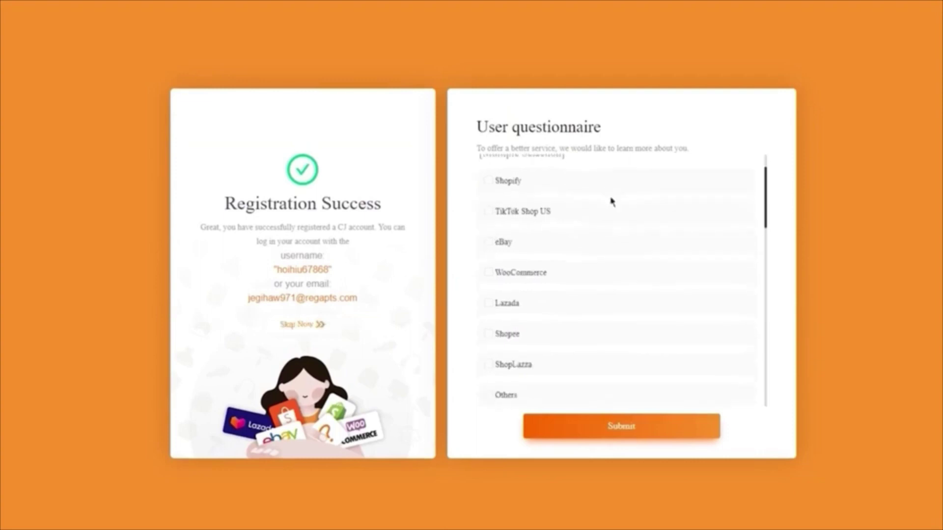
click(546, 180)
scroll(587, 262, down, 5)
scroll(586, 263, down, 1)
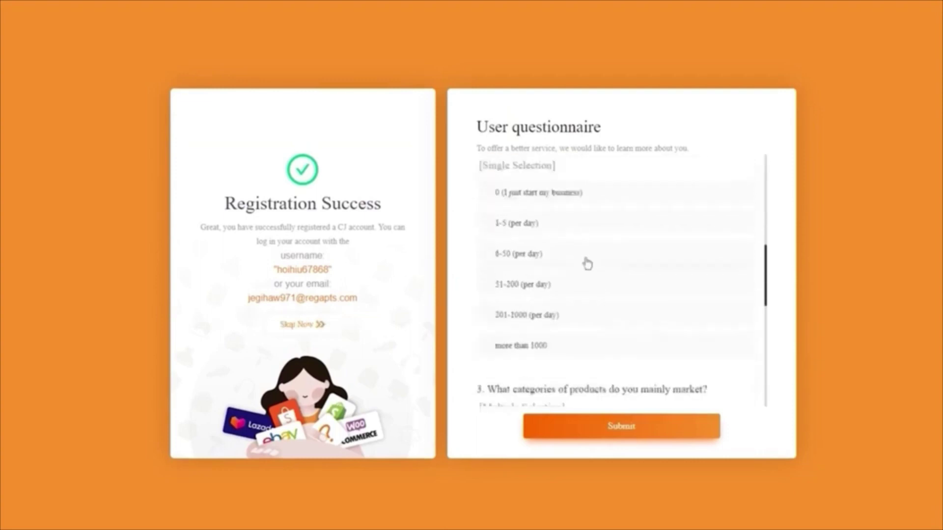
scroll(565, 265, up, 1)
click(534, 285)
scroll(625, 301, down, 4)
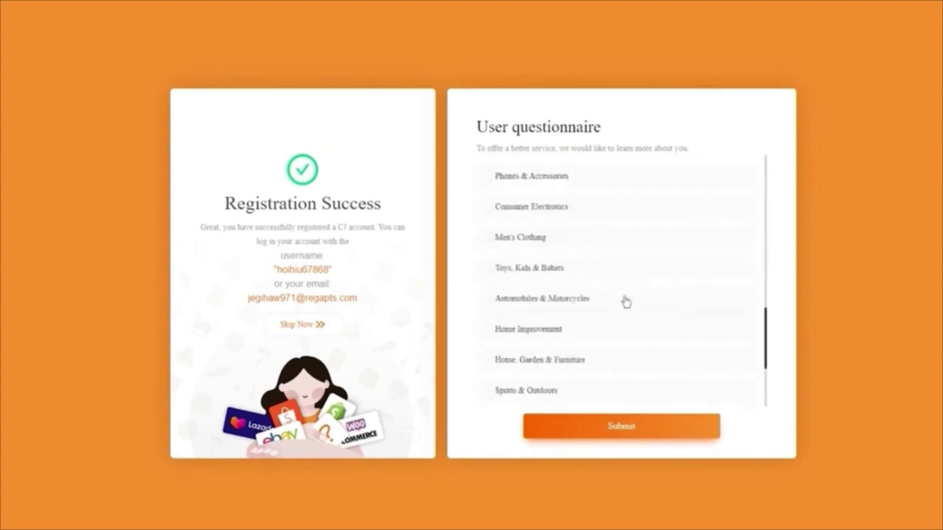
click(562, 231)
scroll(618, 393, down, 3)
click(610, 426)
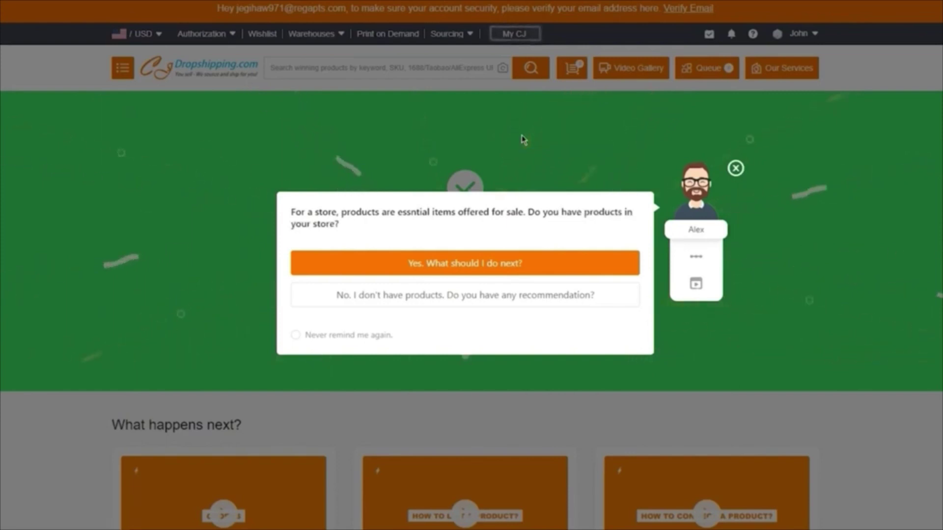
Step: Close the Alex tour assistant dialog on the Authorization Success page
click(737, 169)
scroll(470, 267, down, 6)
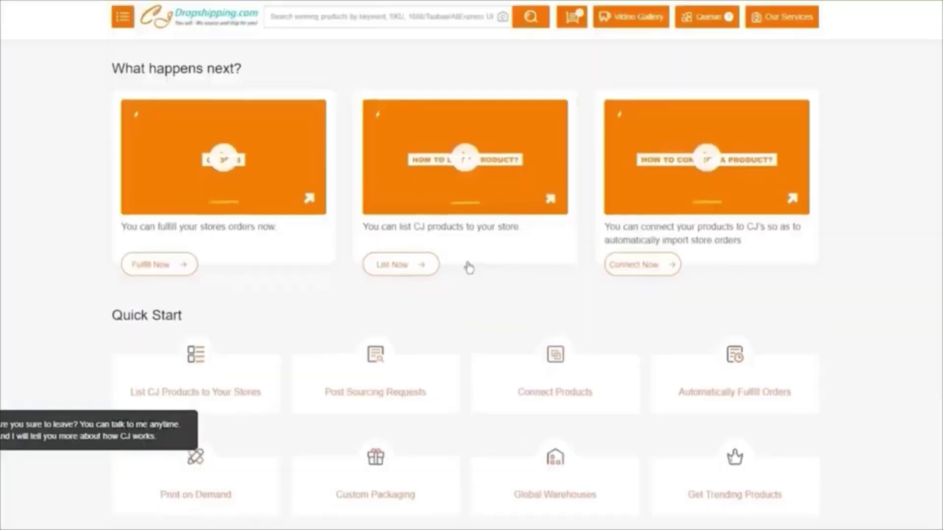
scroll(470, 267, up, 6)
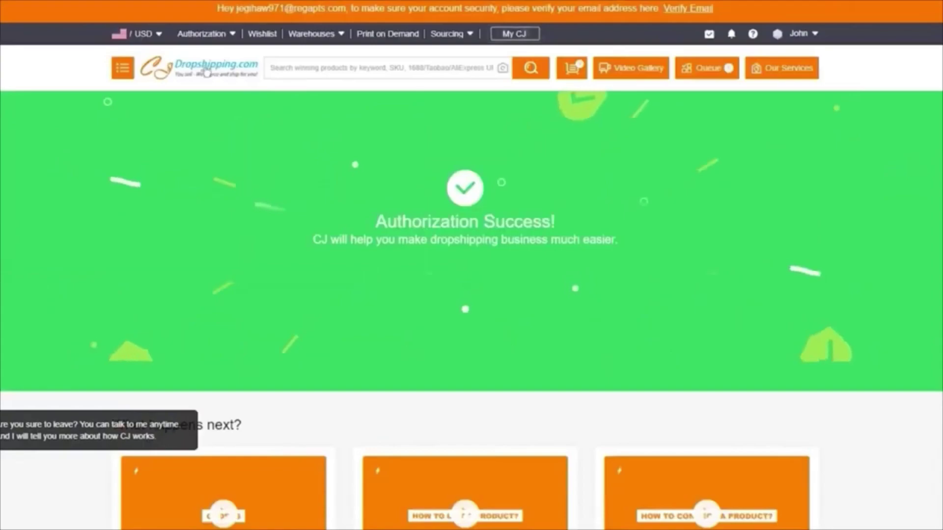
Step: Return to the CJdropshipping home page and decline the assistant's welcome chat
click(207, 72)
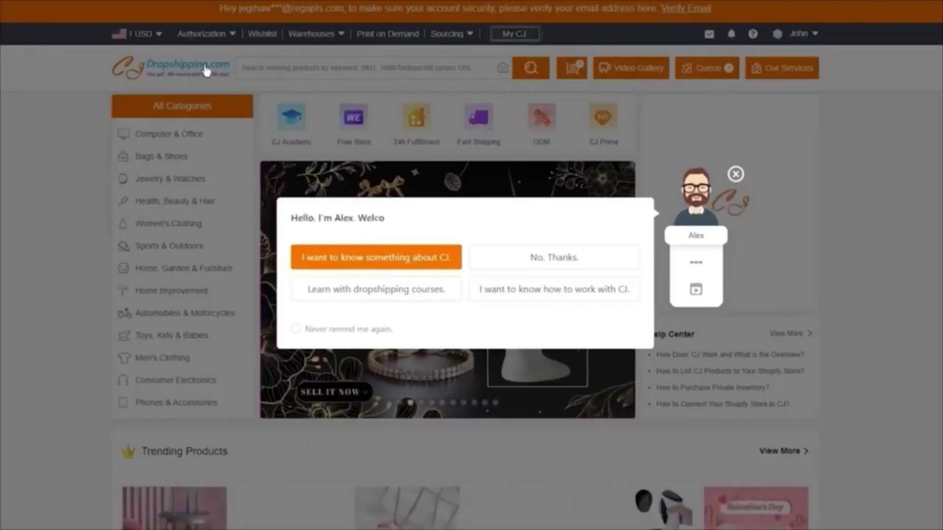
click(735, 173)
scroll(730, 228, down, 7)
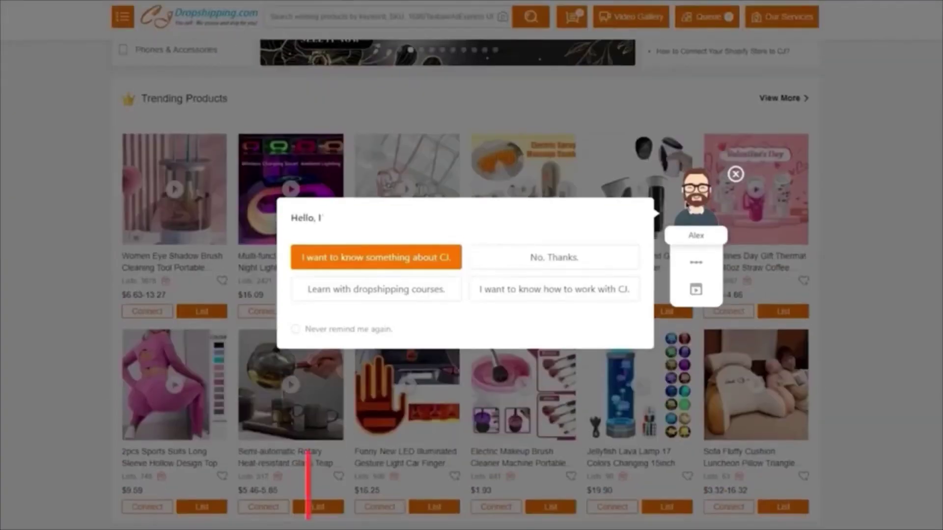
click(509, 257)
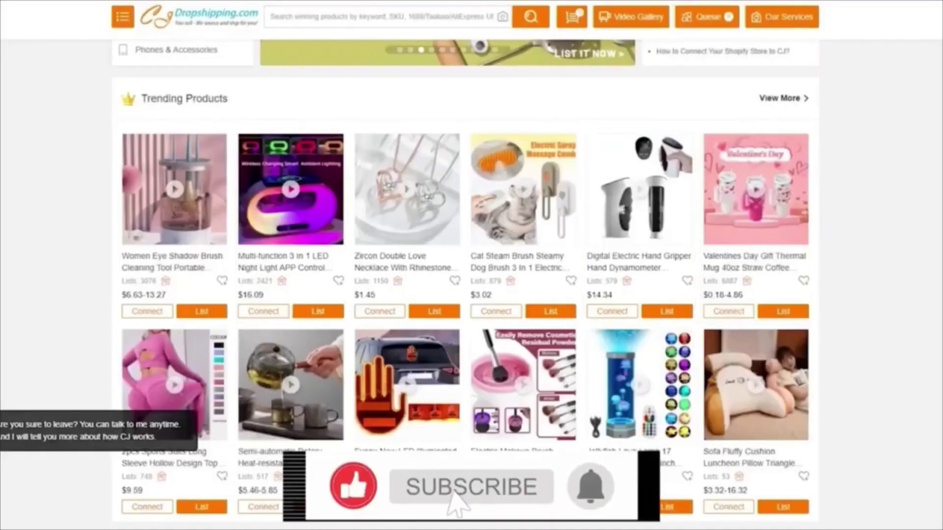
scroll(406, 130, down, 2)
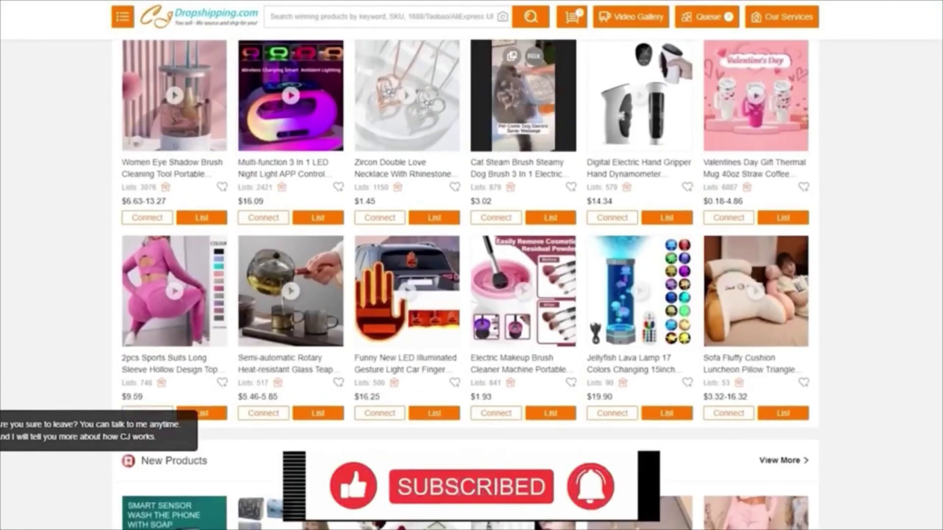
scroll(8, 216, down, 4)
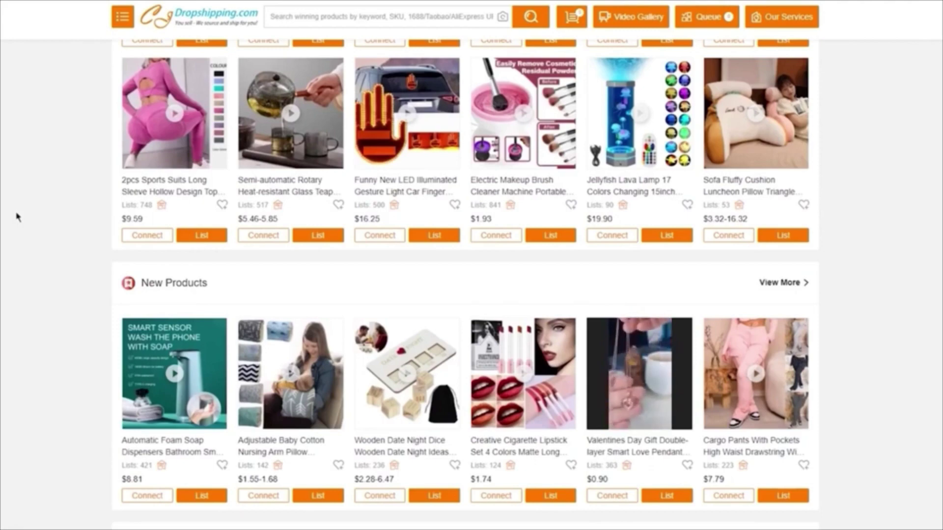
Step: Browse the Trending, New and Video Products sections and open the Night Light Galaxy Projector product
scroll(24, 213, down, 5)
scroll(54, 263, down, 4)
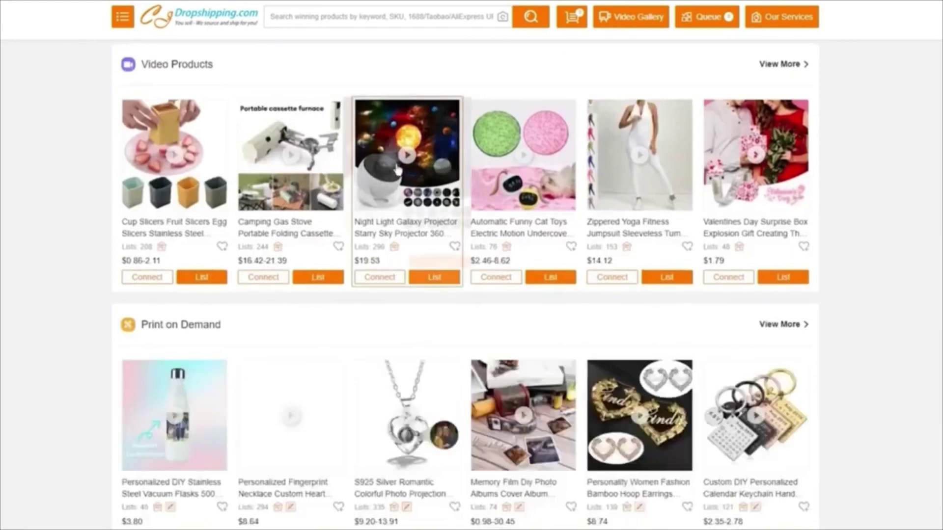
click(385, 191)
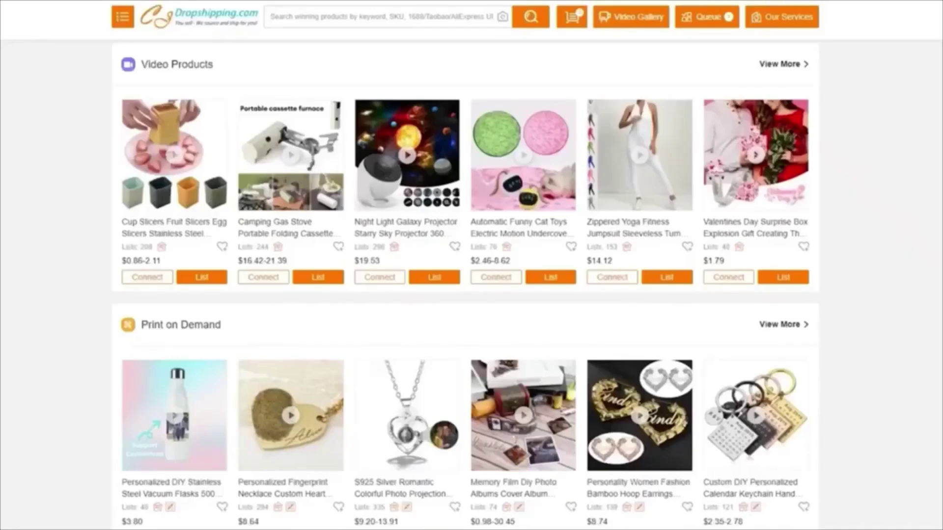
scroll(909, 327, down, 2)
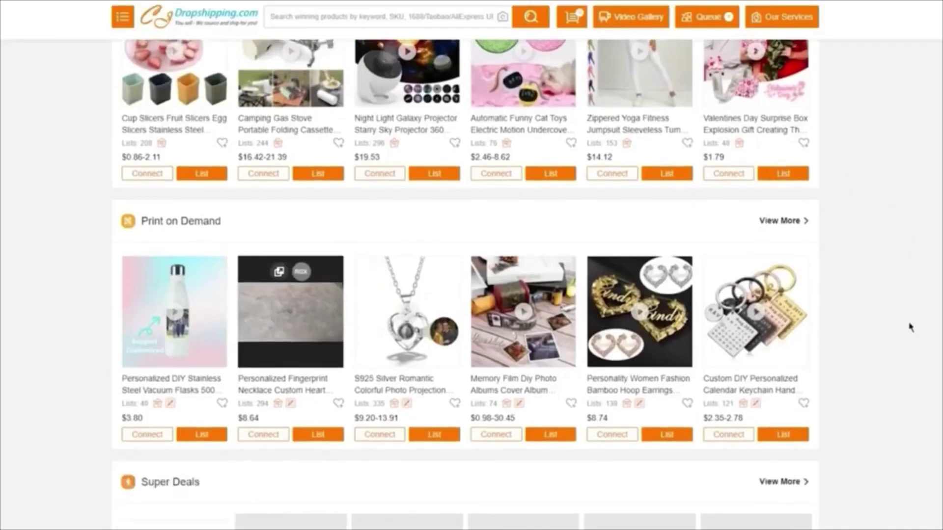
click(160, 342)
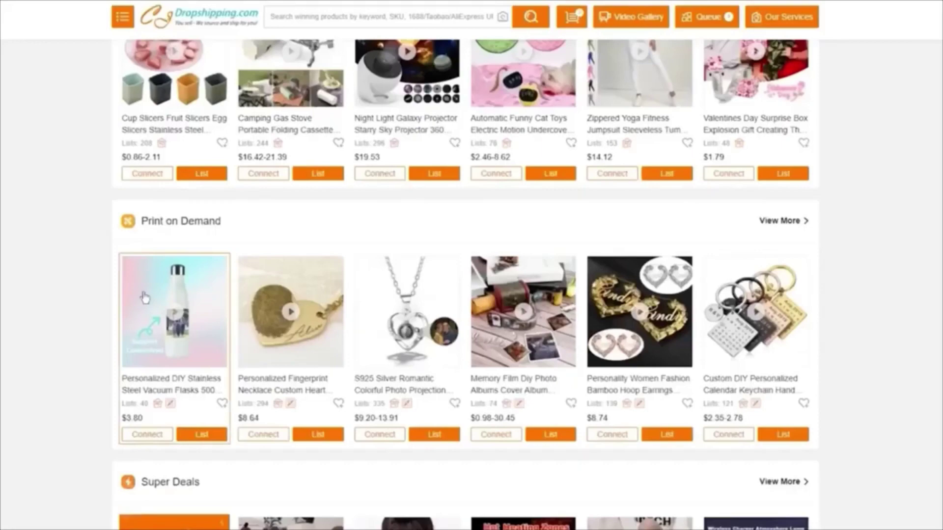
Step: Open the heated puffer jacket from Super Deals and scroll its detail page down to the Connect/List buttons
scroll(36, 253, down, 8)
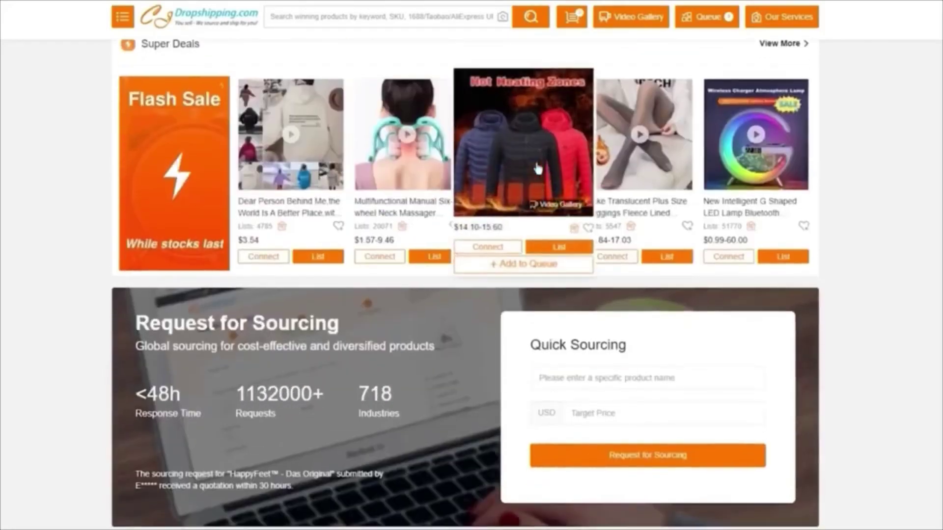
click(536, 169)
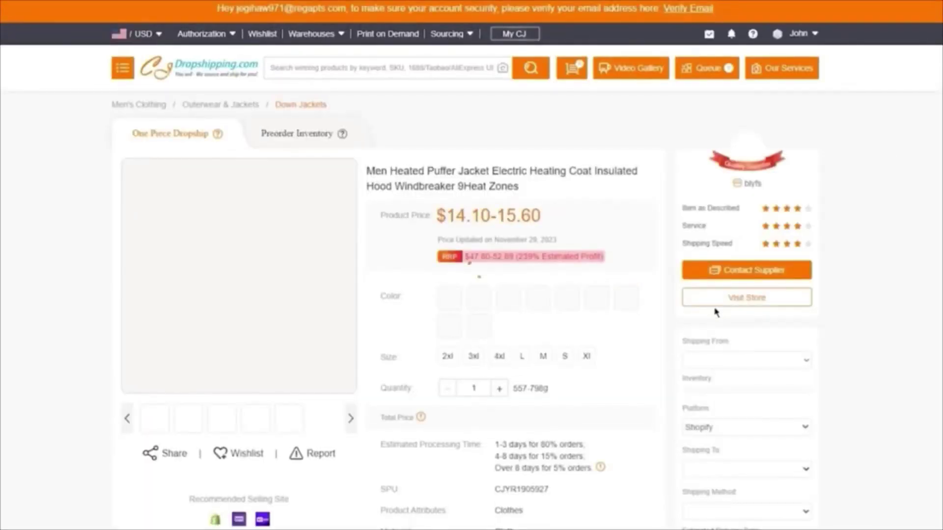
scroll(715, 312, down, 1)
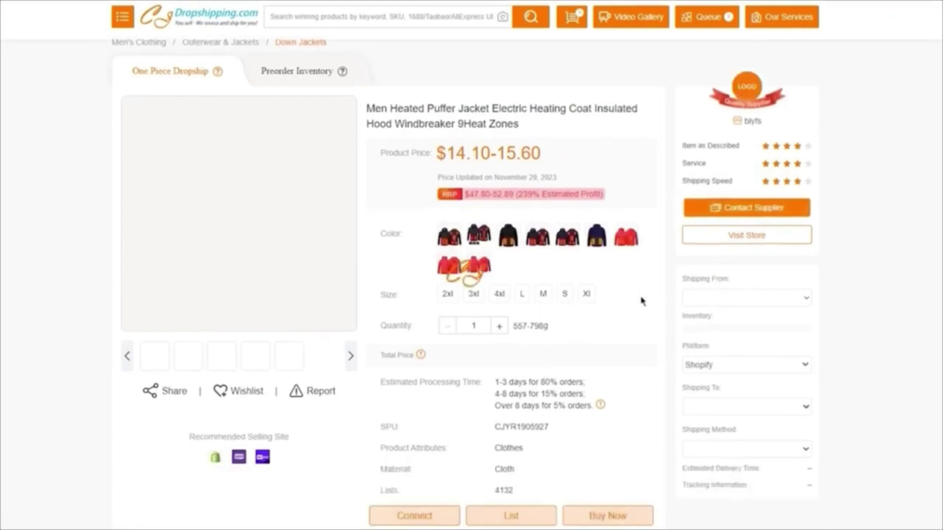
scroll(642, 301, down, 4)
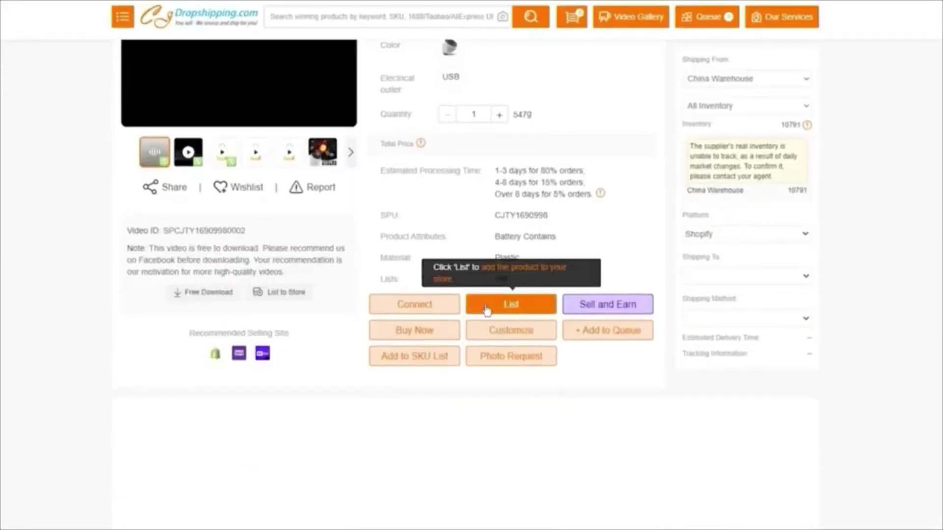
Step: Open the projector's listing form and try its empty Store, Ship From and Ship To fields
click(503, 307)
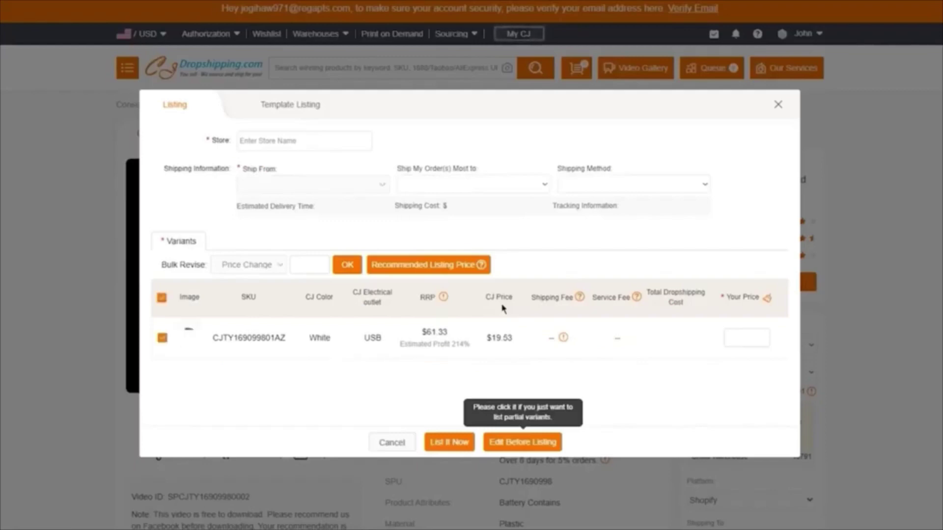
click(314, 134)
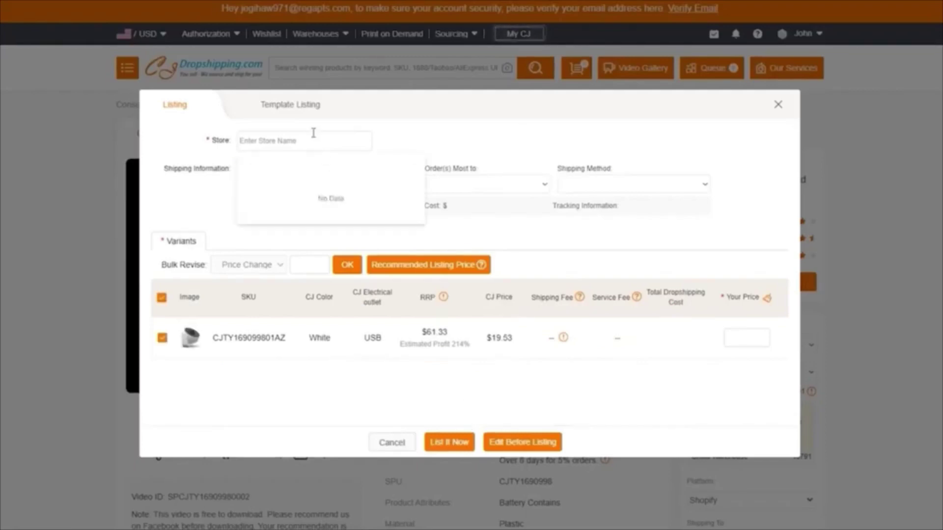
click(412, 153)
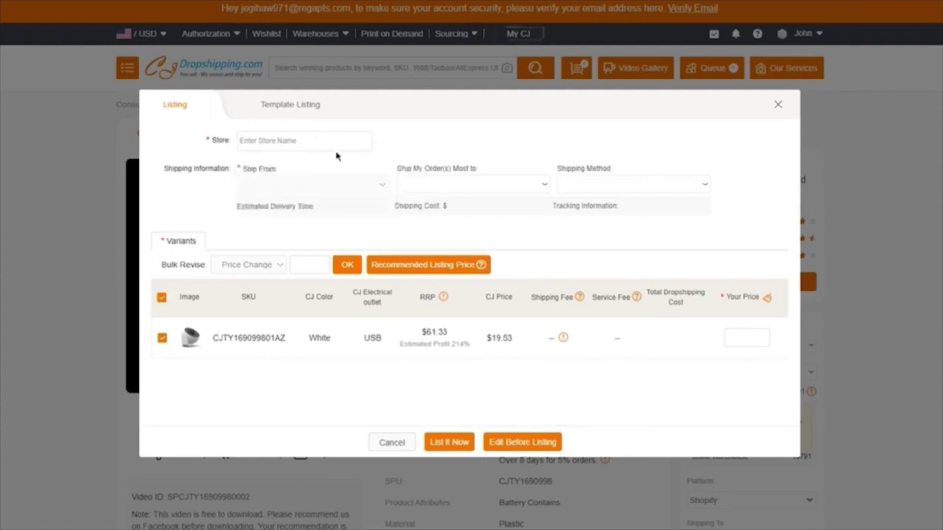
click(284, 183)
click(431, 183)
click(464, 185)
Step: Attempt to push the projector listing, but the Store dropdown has no stores to choose
click(447, 441)
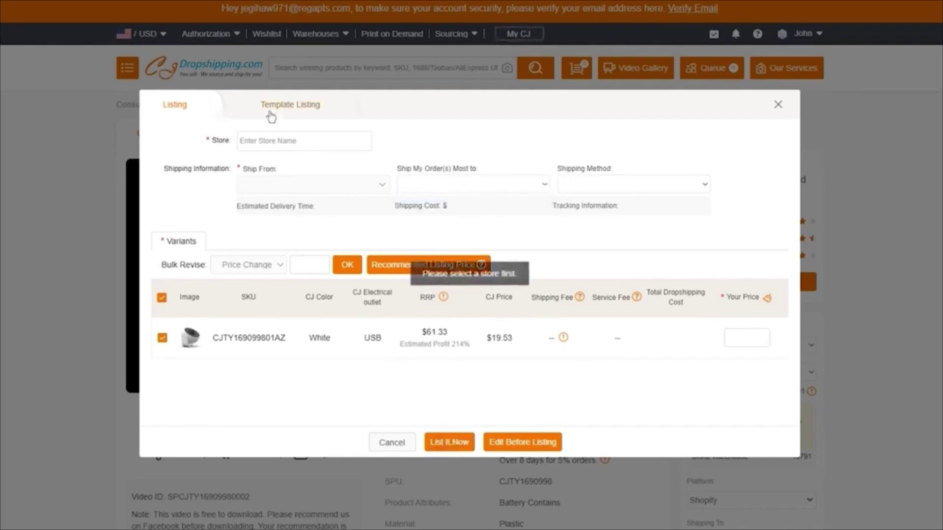
click(269, 141)
click(425, 154)
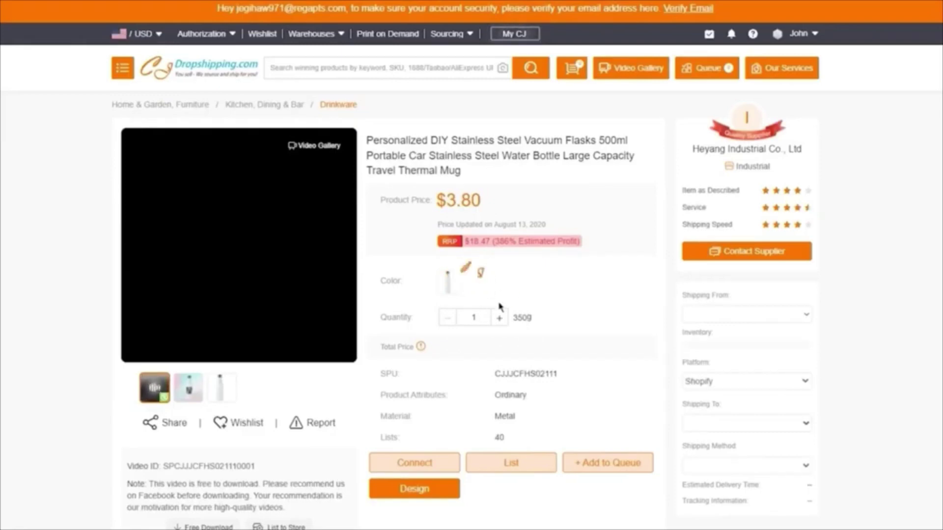
scroll(499, 307, down, 5)
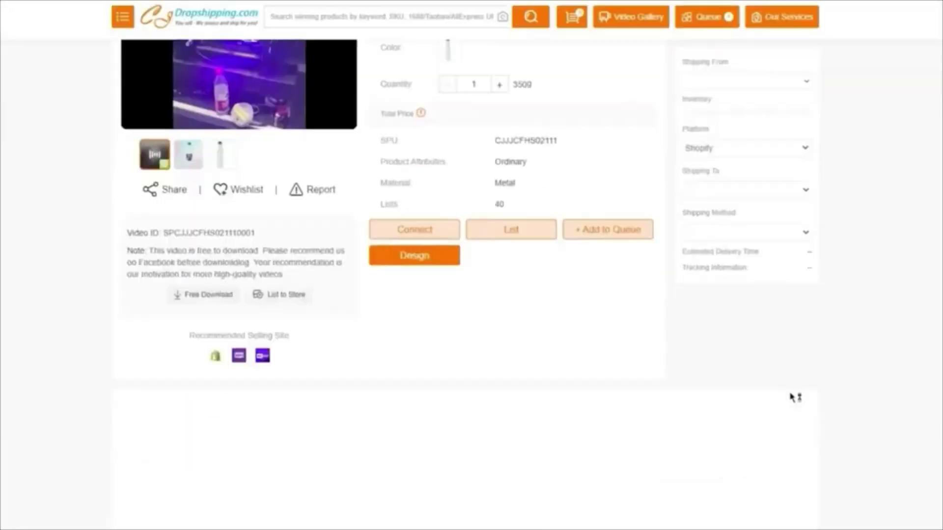
click(511, 235)
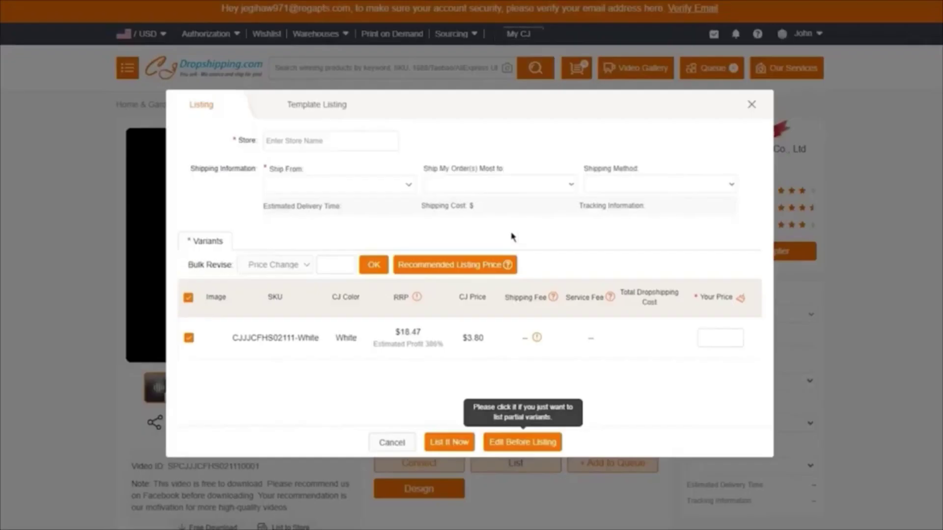
click(337, 141)
click(539, 152)
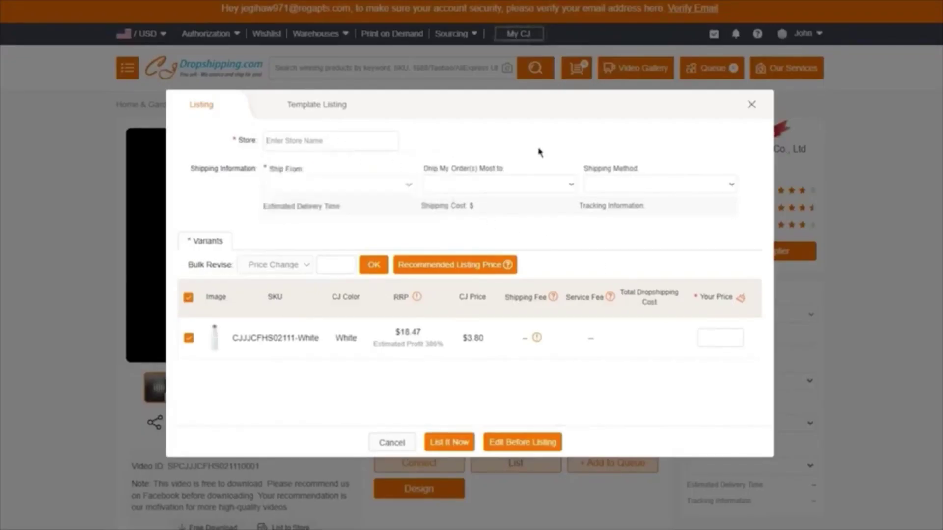
click(349, 139)
click(519, 142)
click(751, 105)
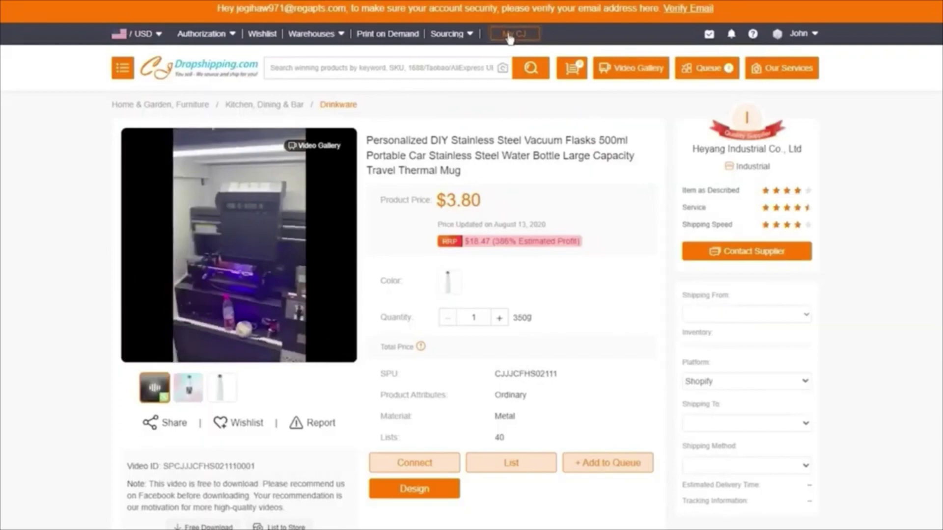
Step: Go to My CJ, dismiss Email Verification, and expand Store Authorization to the Shopify store list
click(509, 36)
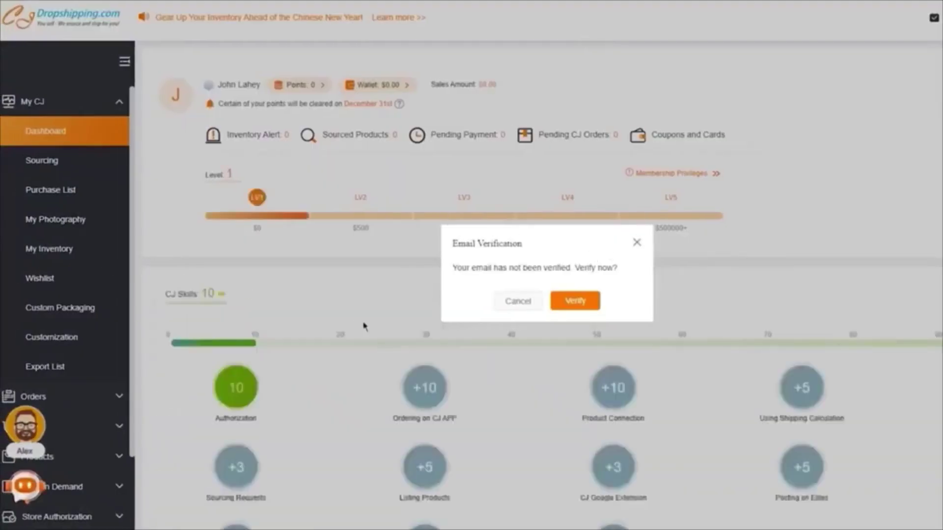
click(637, 242)
scroll(109, 339, down, 3)
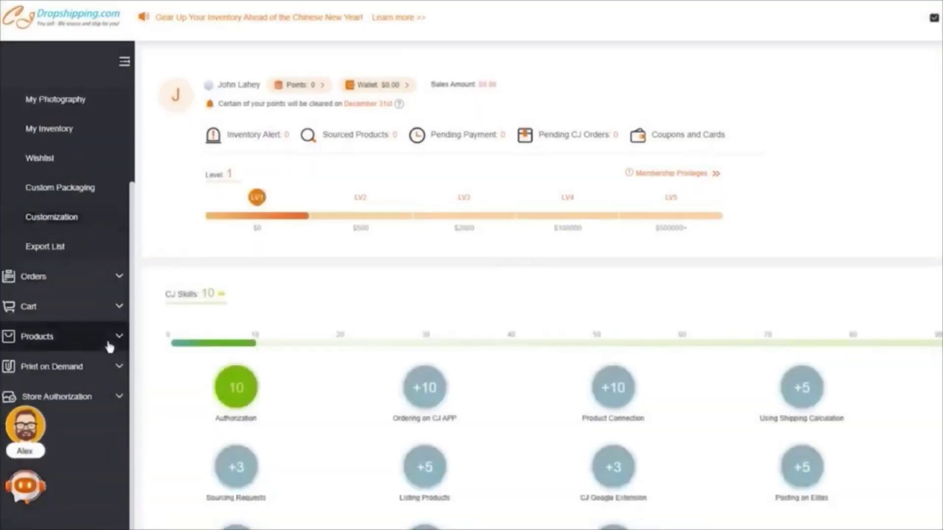
right_click(81, 401)
click(83, 399)
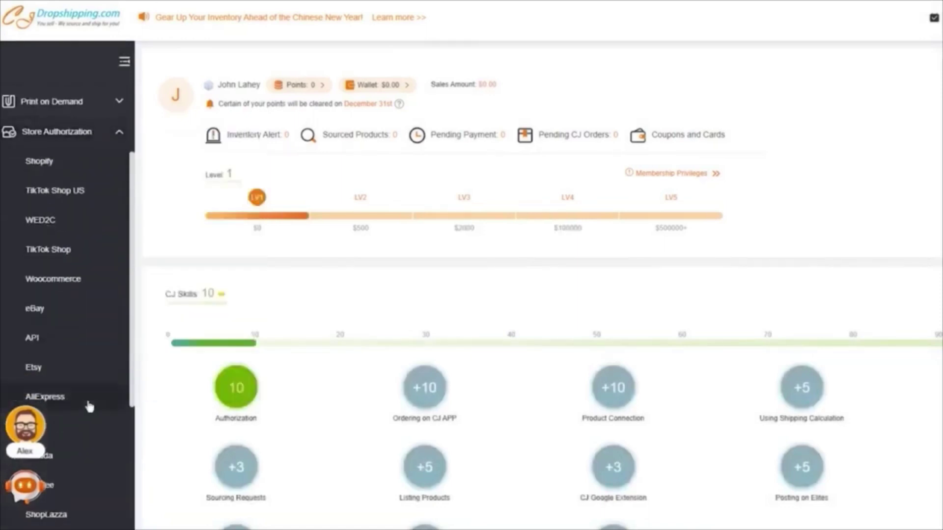
click(56, 169)
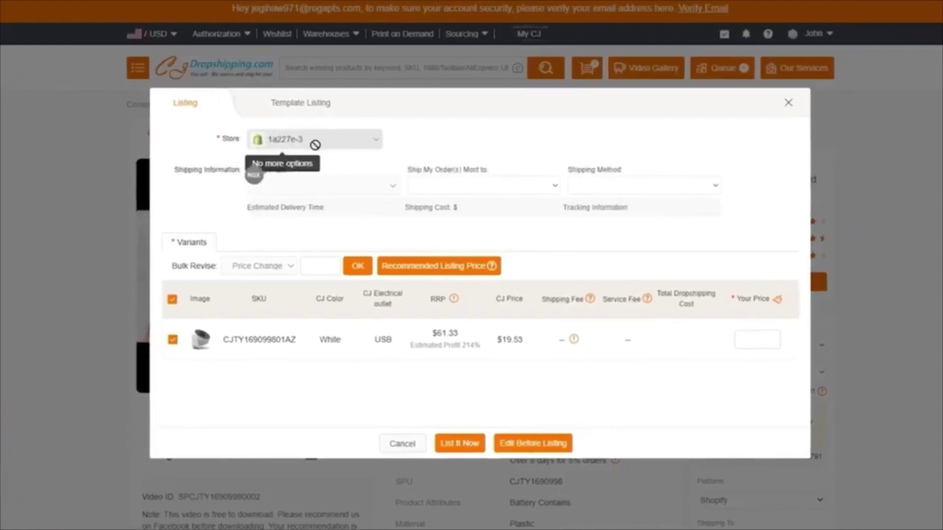
Step: Try listing the projector to the chosen store, then cancel the listing dialog
click(474, 455)
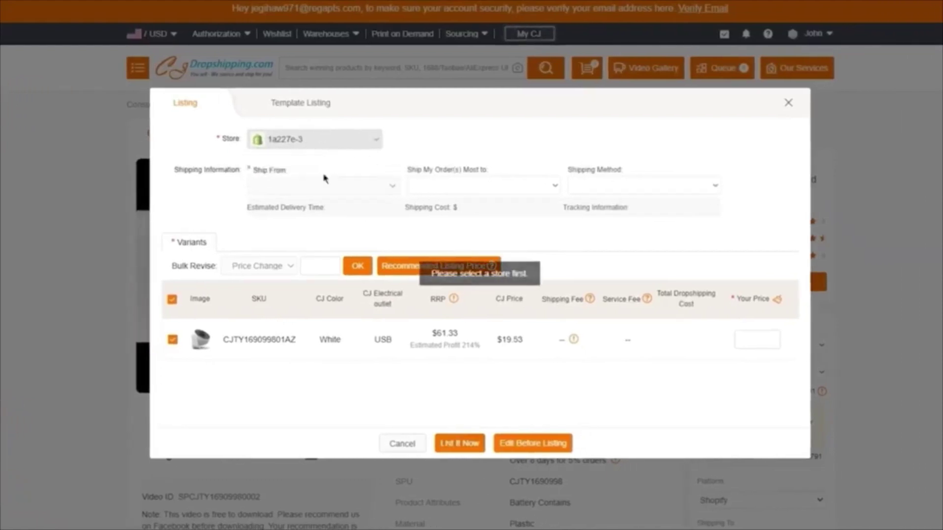
click(402, 444)
scroll(533, 322, down, 10)
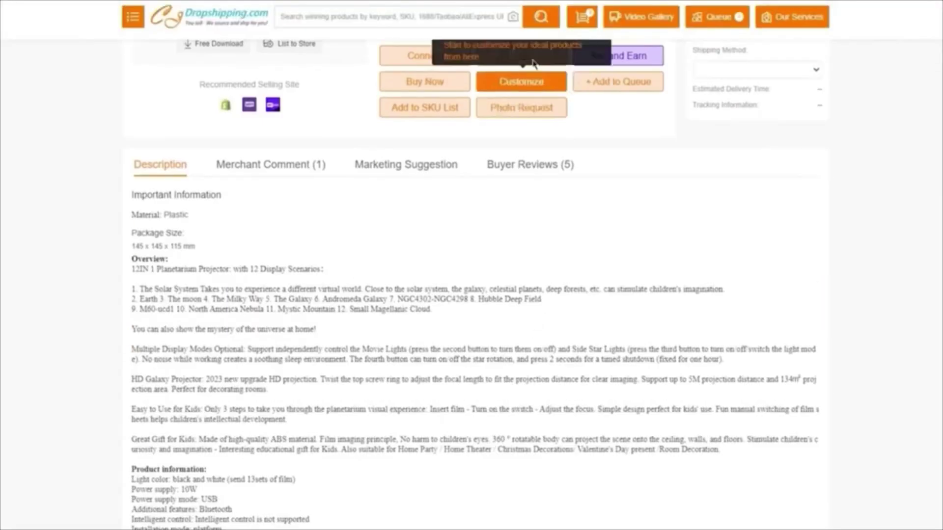
Step: Reopen the projector listing, apply the recommended price 61.33, try the shipping dropdowns, then close it
click(513, 58)
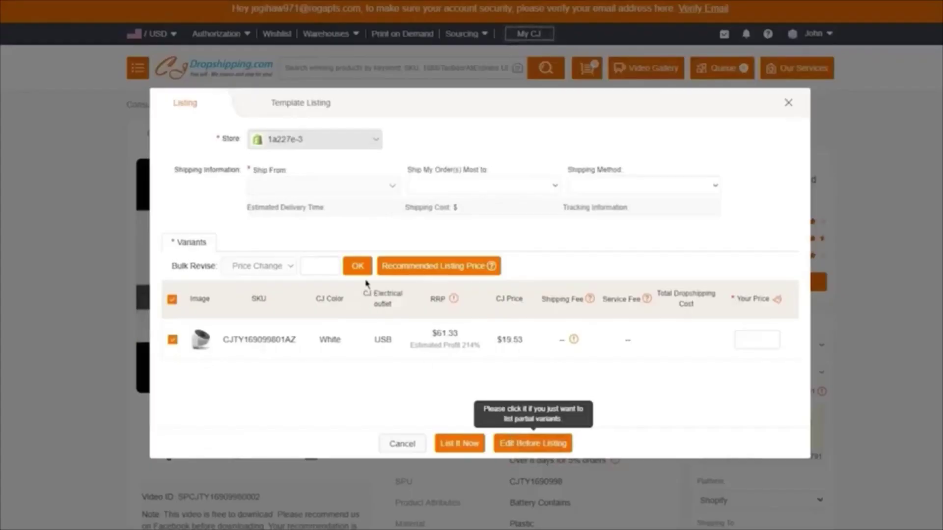
click(449, 269)
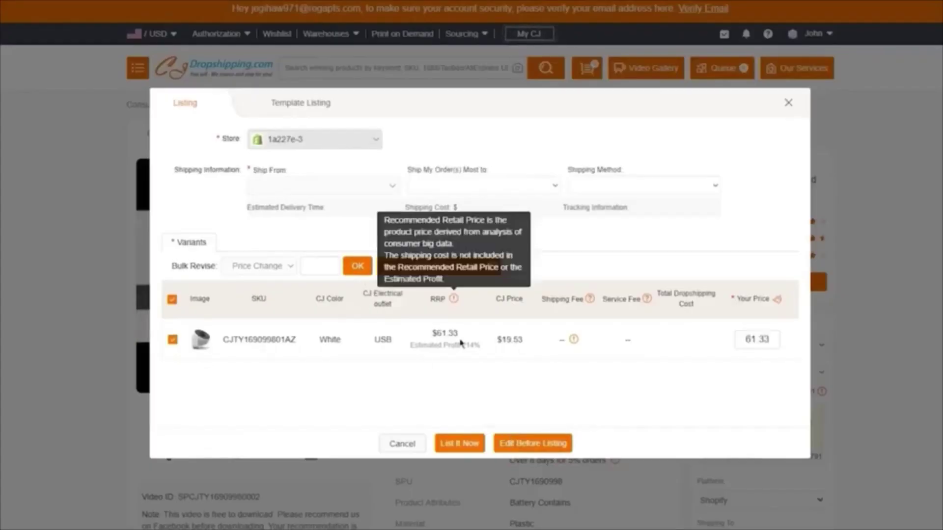
right_click(466, 440)
click(416, 170)
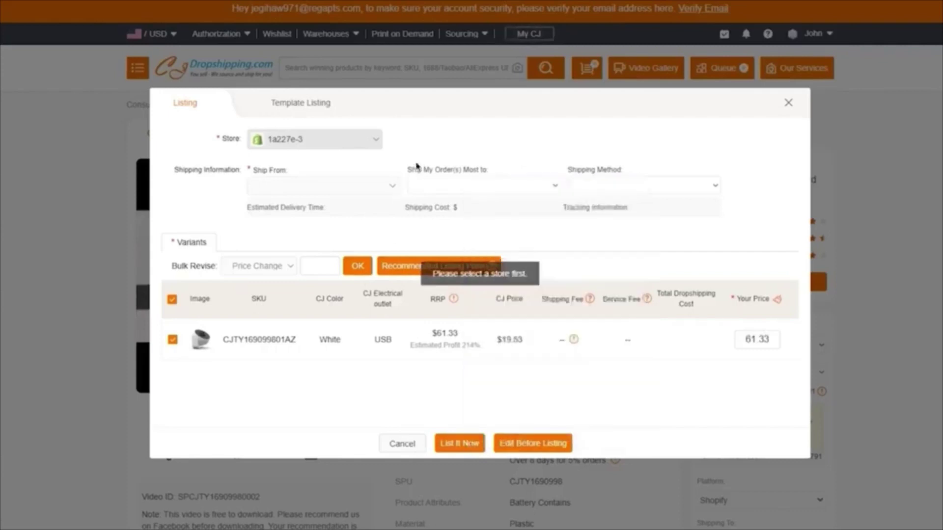
click(430, 183)
click(653, 185)
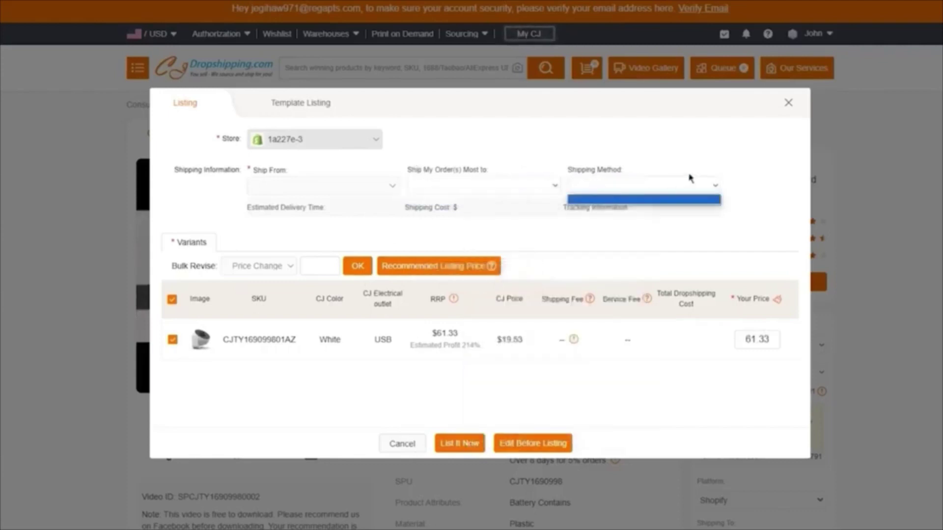
click(789, 104)
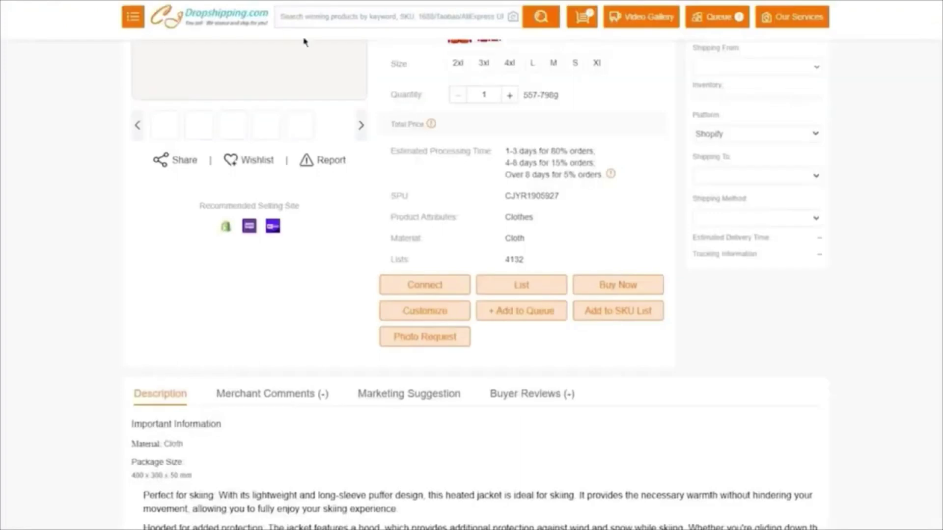
Step: Dismiss the Picked for you app suggestions and switch to another Shopify admin section
scroll(304, 41, up, 6)
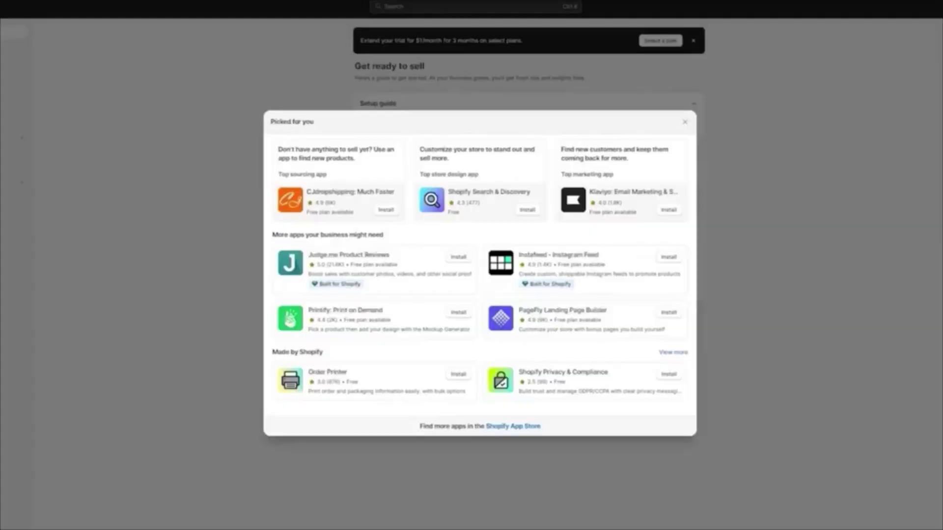
click(135, 170)
click(13, 56)
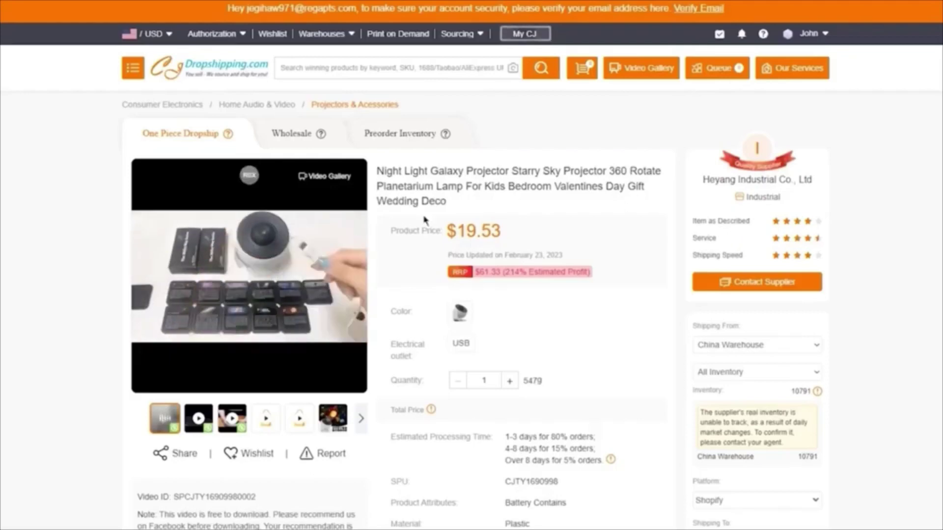
Step: Scroll down the Men Heated Puffer Jacket product page toward its List button
scroll(426, 220, down, 7)
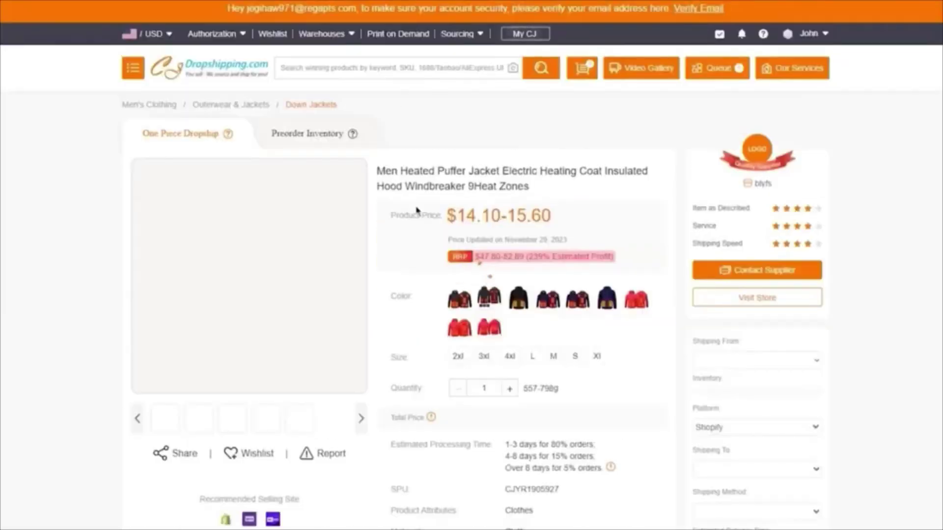
scroll(416, 211, down, 2)
scroll(416, 211, down, 2)
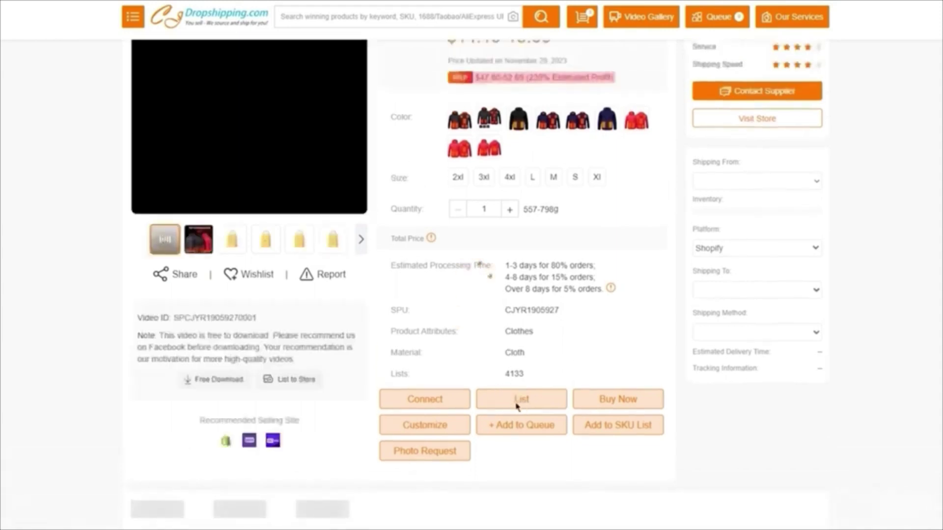
Step: Open the heated jacket's listing dialog and try the empty Store, Ship From and Ship To fields
click(512, 404)
click(305, 57)
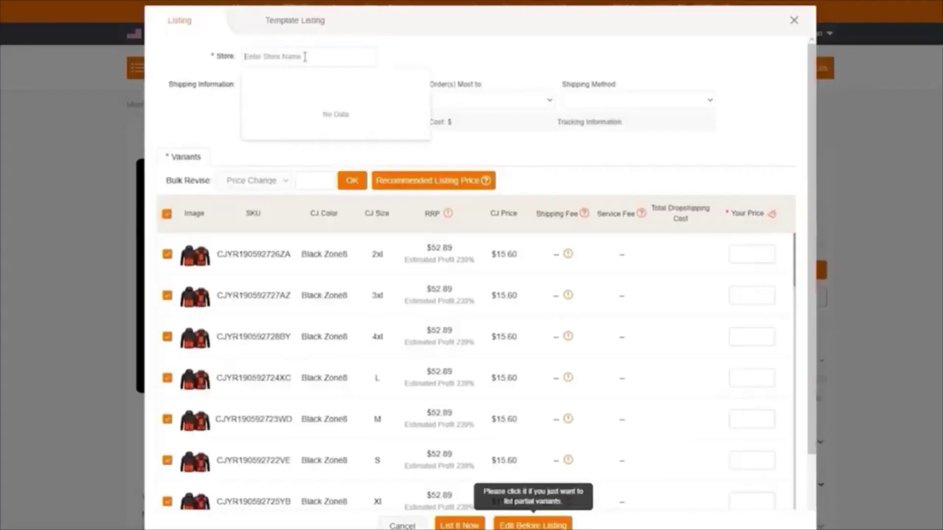
click(413, 50)
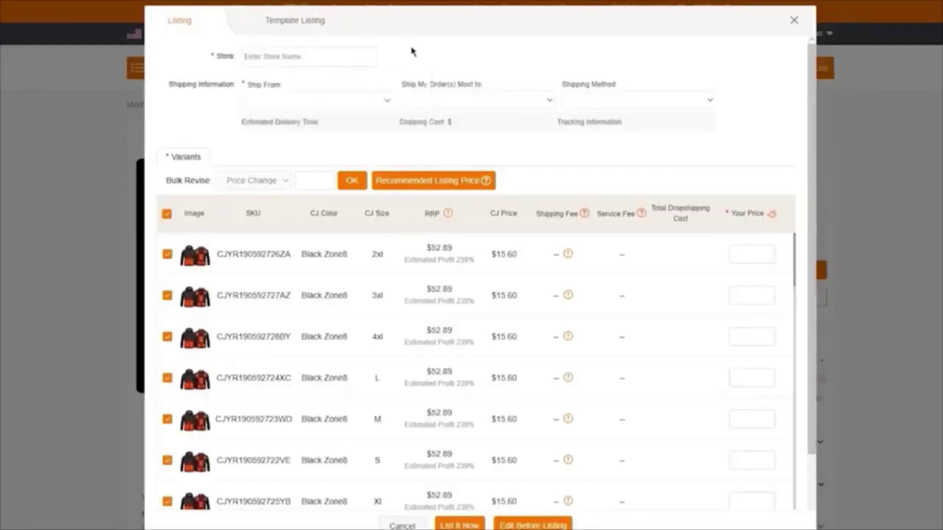
click(303, 55)
click(434, 53)
click(351, 101)
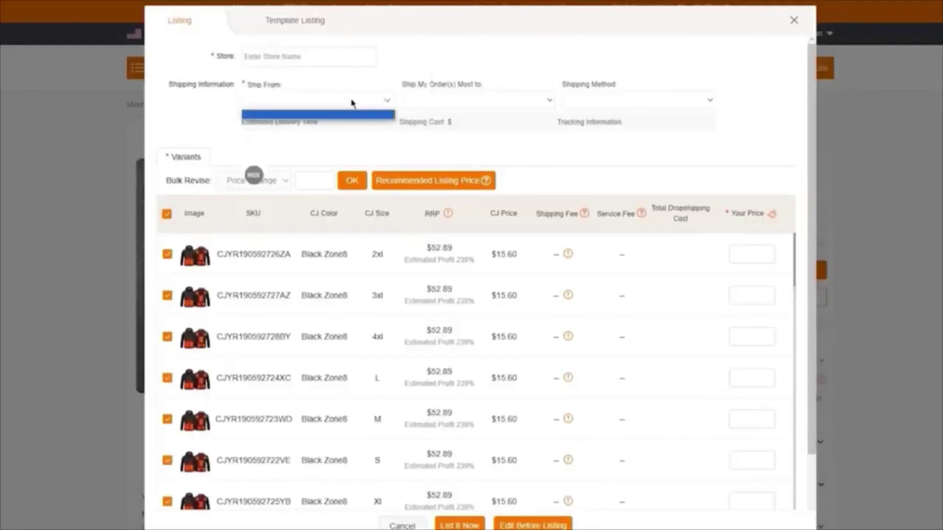
click(549, 100)
click(533, 65)
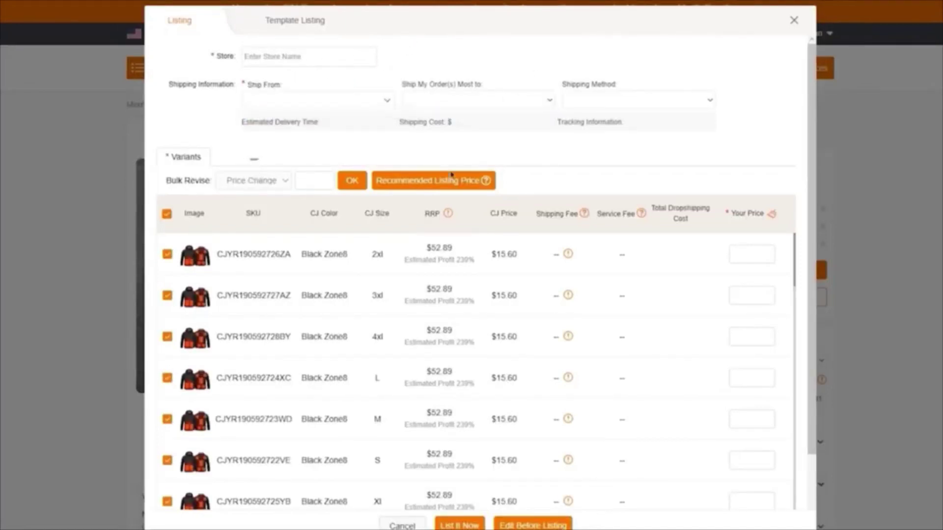
Step: Fill the jacket variants with recommended prices like 52.89, attempt List It Now, then close the dialog
click(431, 182)
scroll(550, 383, down, 5)
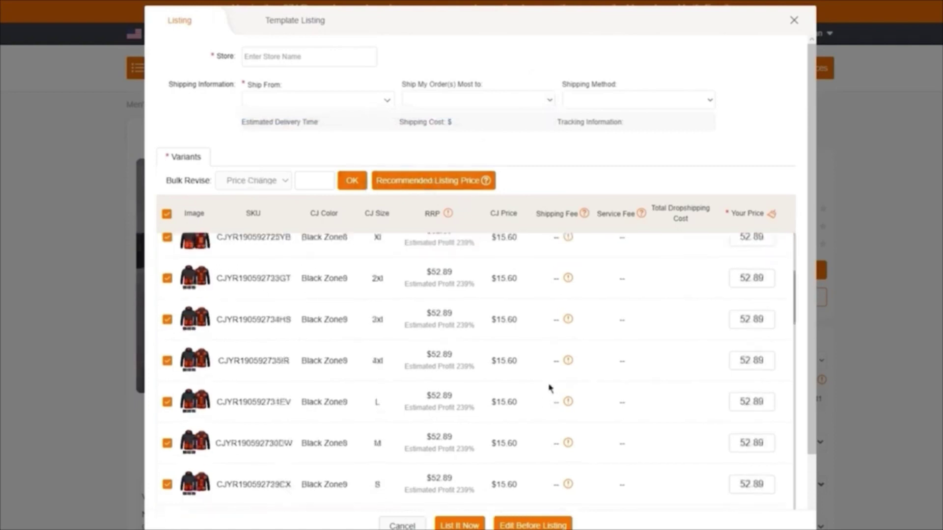
scroll(549, 387, down, 10)
click(465, 526)
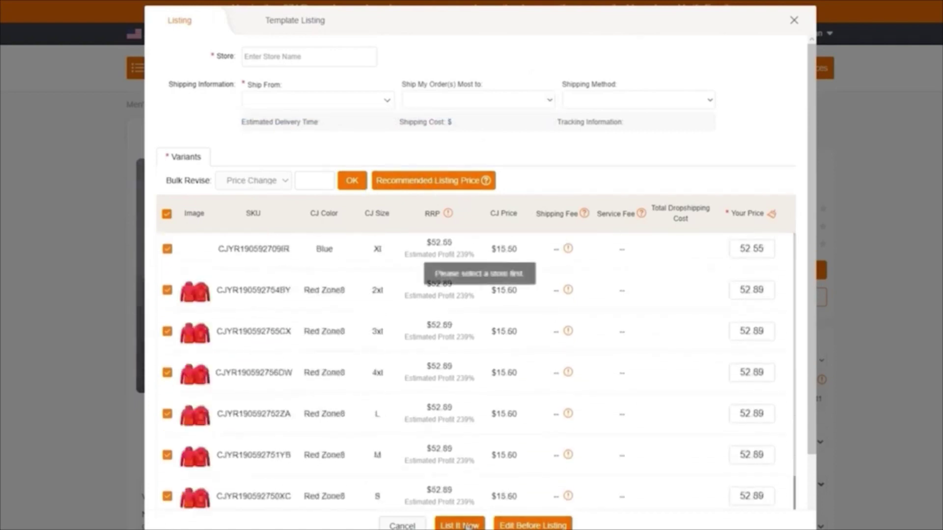
click(793, 20)
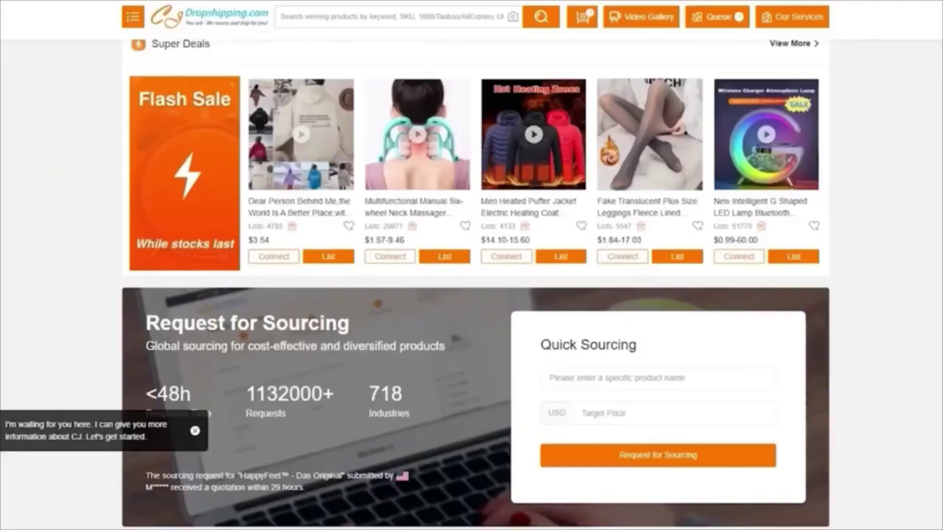
Step: Scroll back to the top of the CJ home page and go to the My CJ dashboard
scroll(652, 37, down, 10)
scroll(652, 37, up, 3)
scroll(653, 36, up, 8)
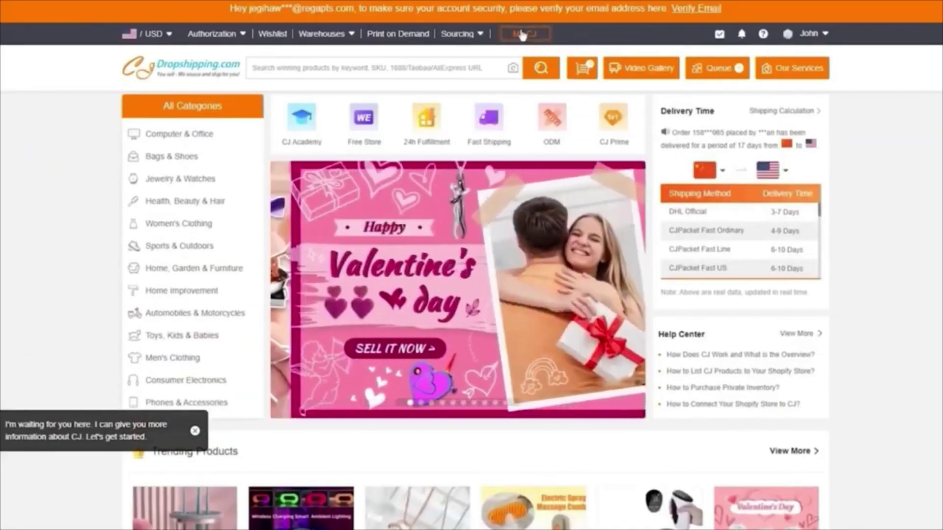
click(522, 34)
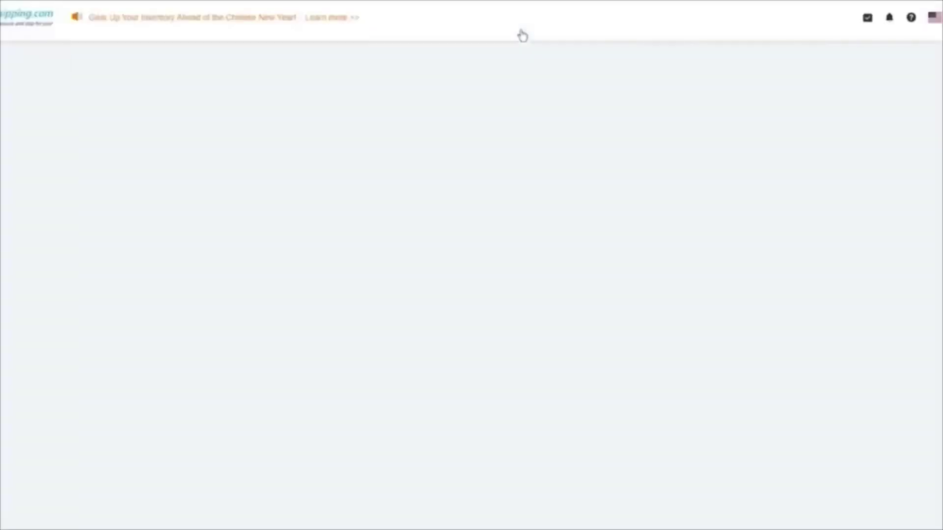
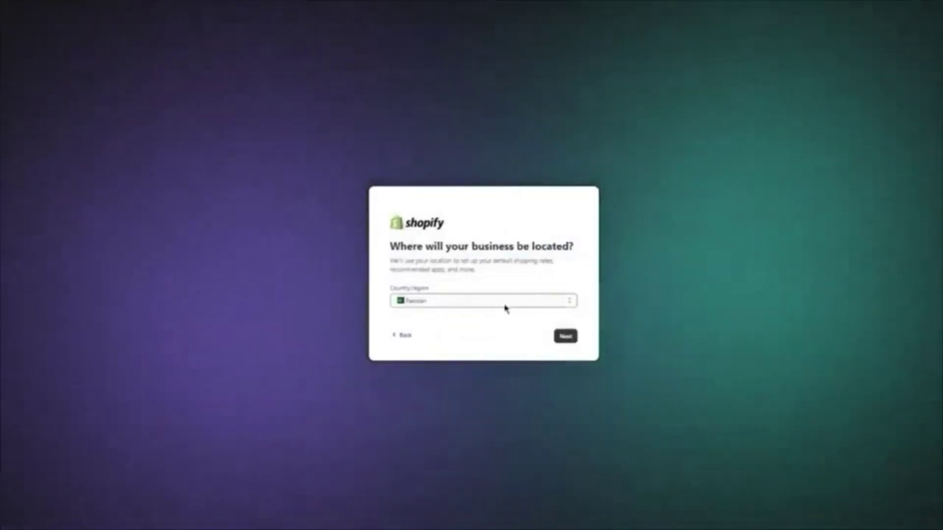
Step: Confirm Pakistan as the business location and paste a copied email into the email signup form
click(568, 337)
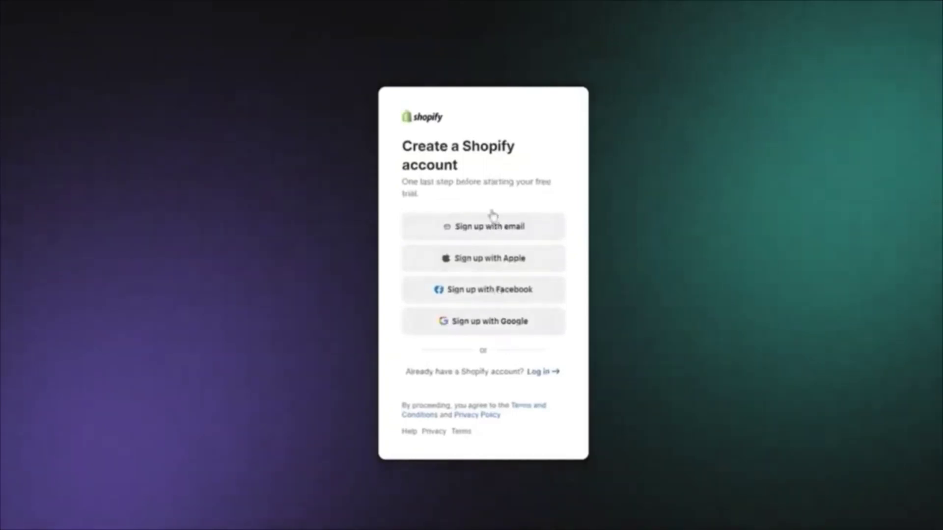
click(518, 230)
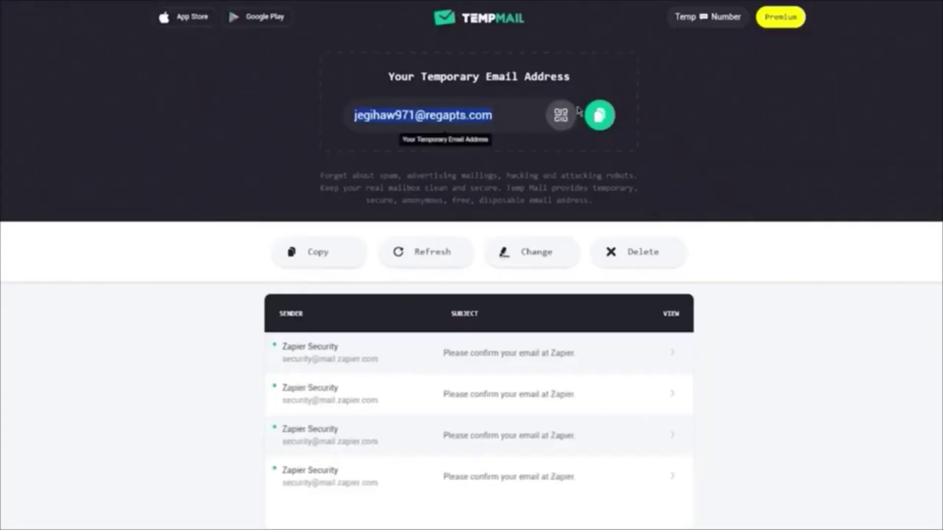
click(596, 114)
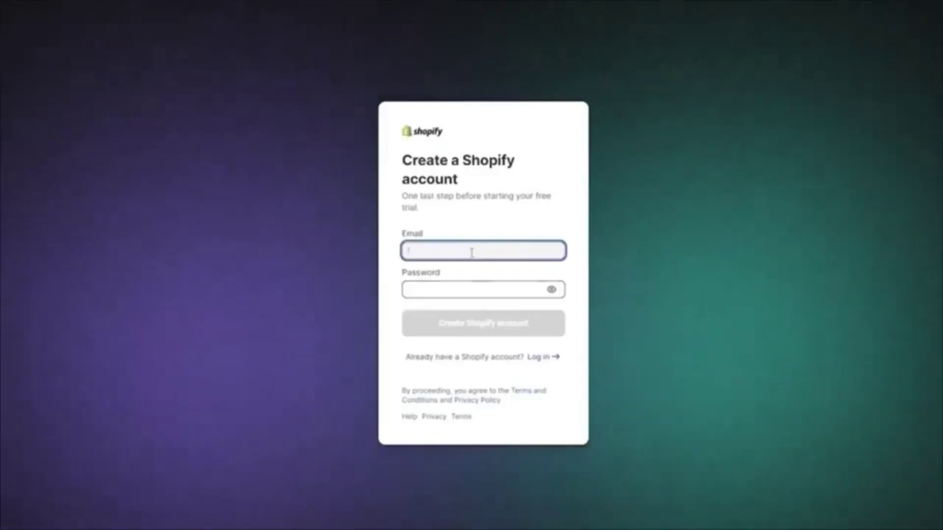
click(471, 252)
right_click(471, 253)
click(518, 347)
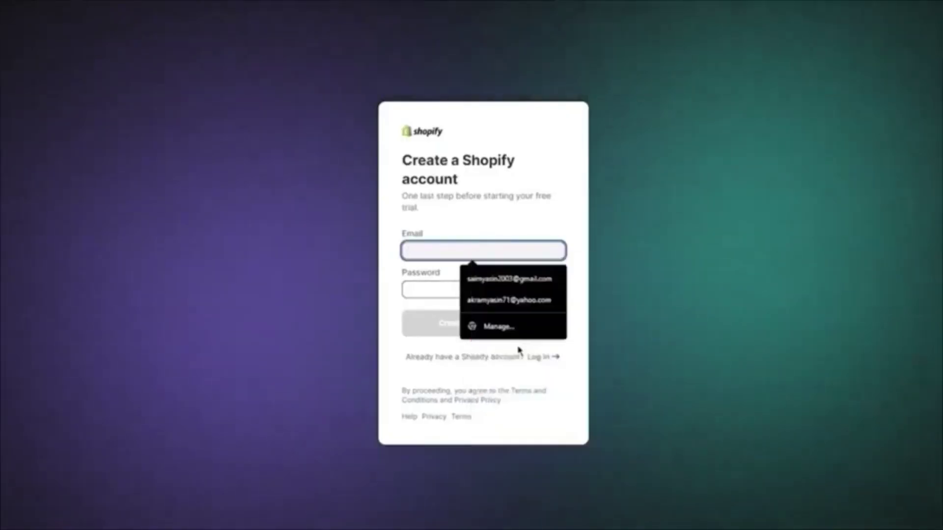
Step: Enter an account password and create the Shopify account
click(442, 289)
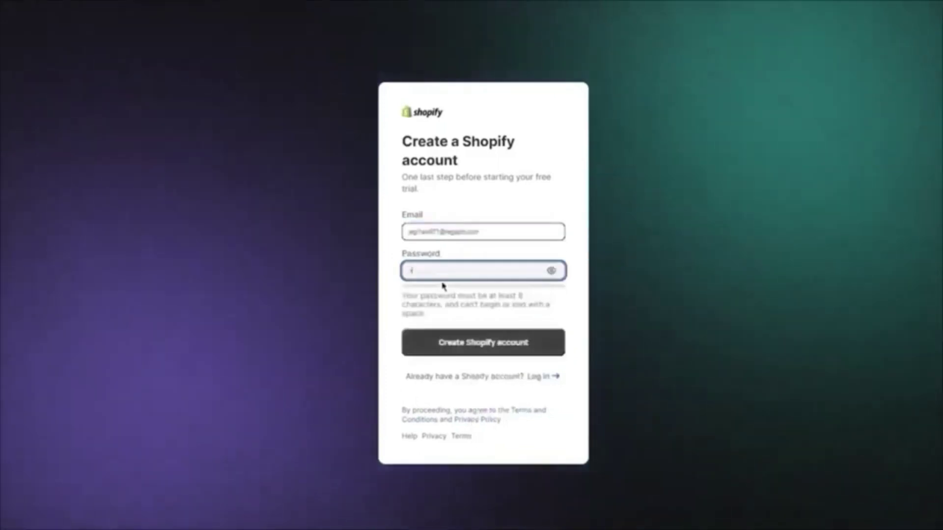
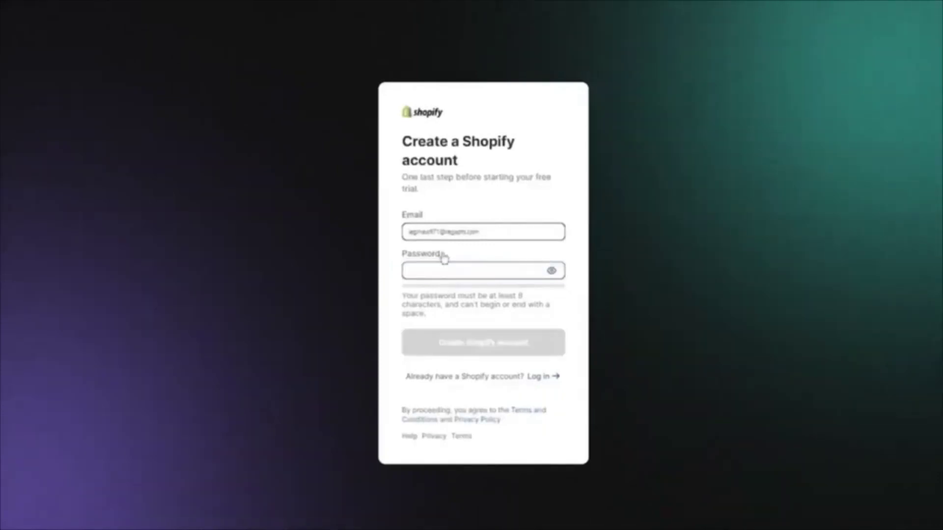
click(438, 269)
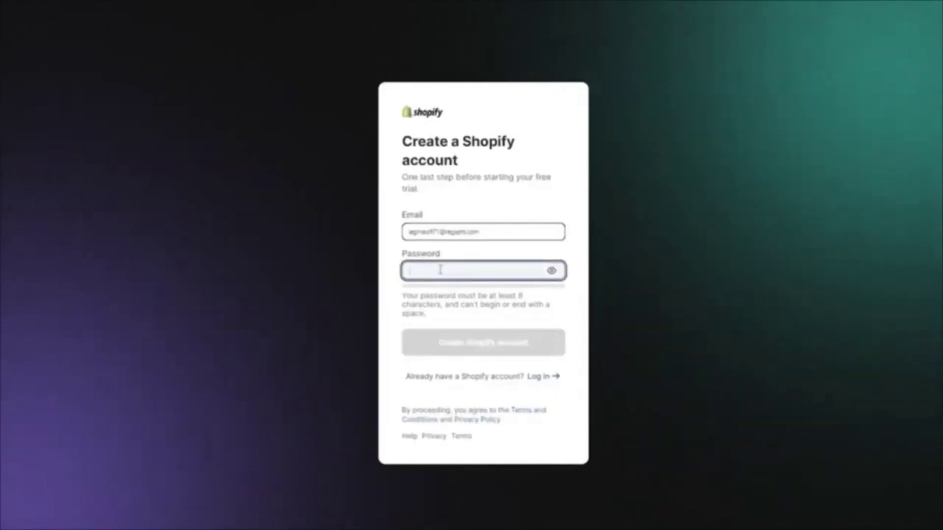
text(i)
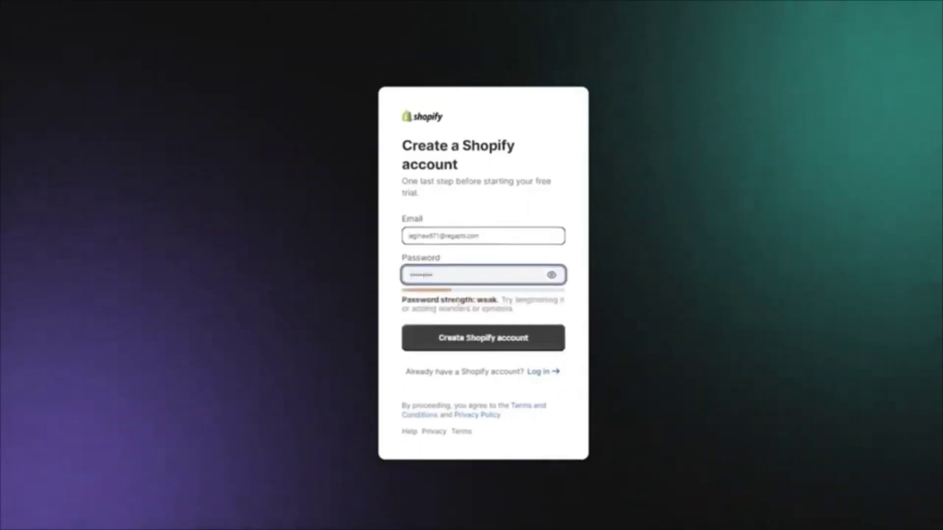
click(416, 346)
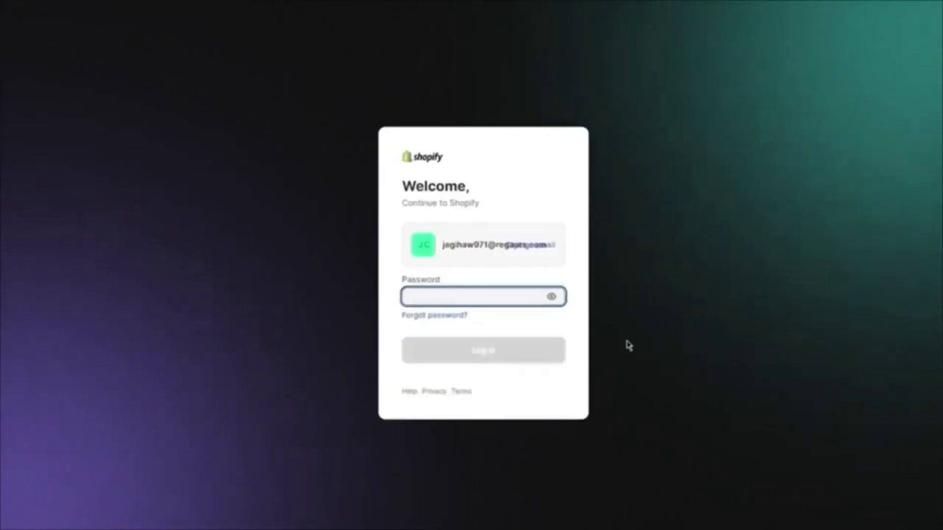
Step: Type the account password into the Welcome page's Password field
text(•••••)
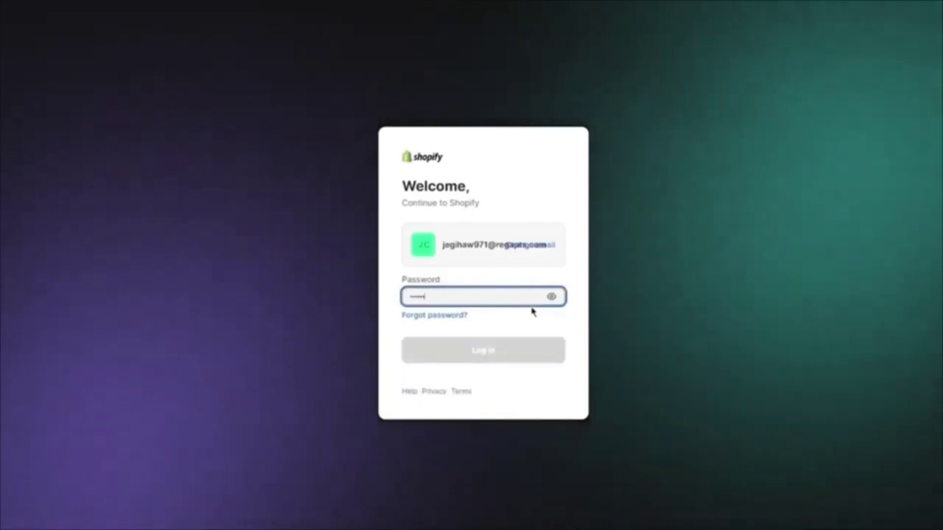
text(•••)
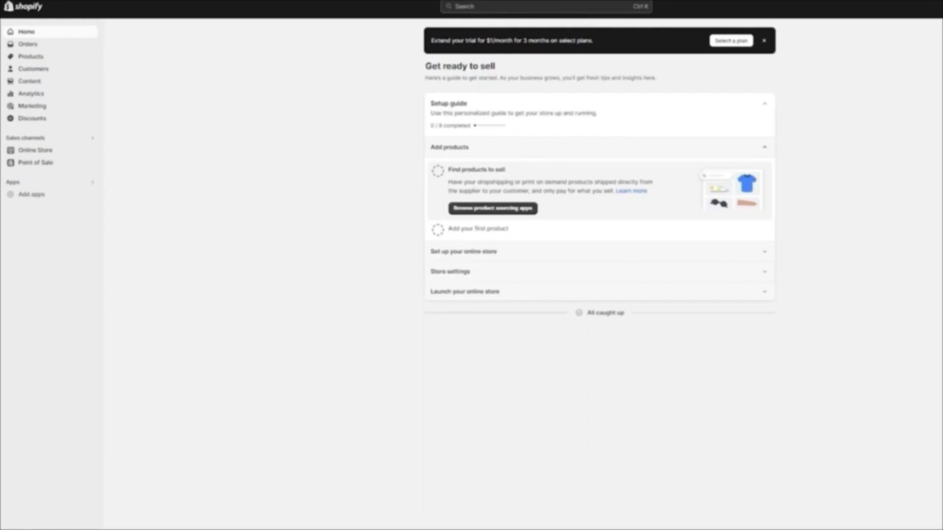
Step: Search the Shopify App Store for 'cj' and open the CJdropshipping: Much Faster app
click(41, 196)
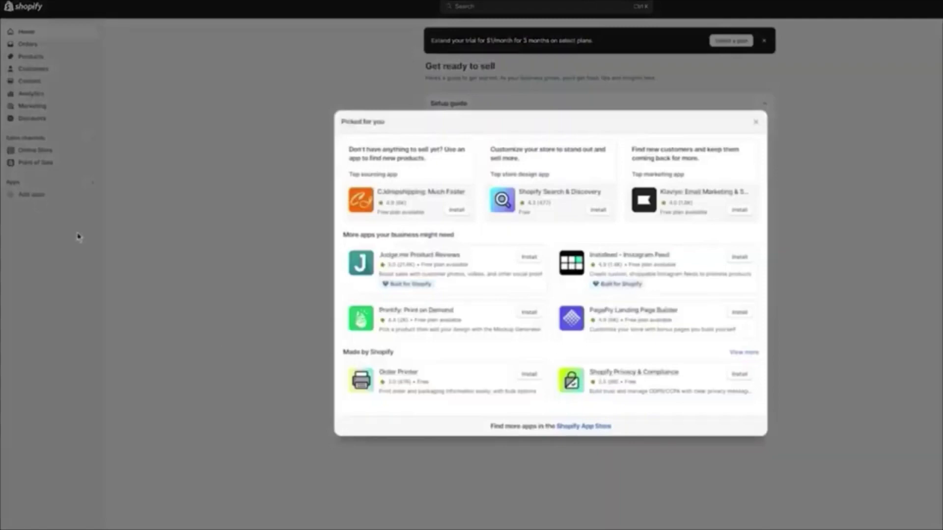
click(569, 426)
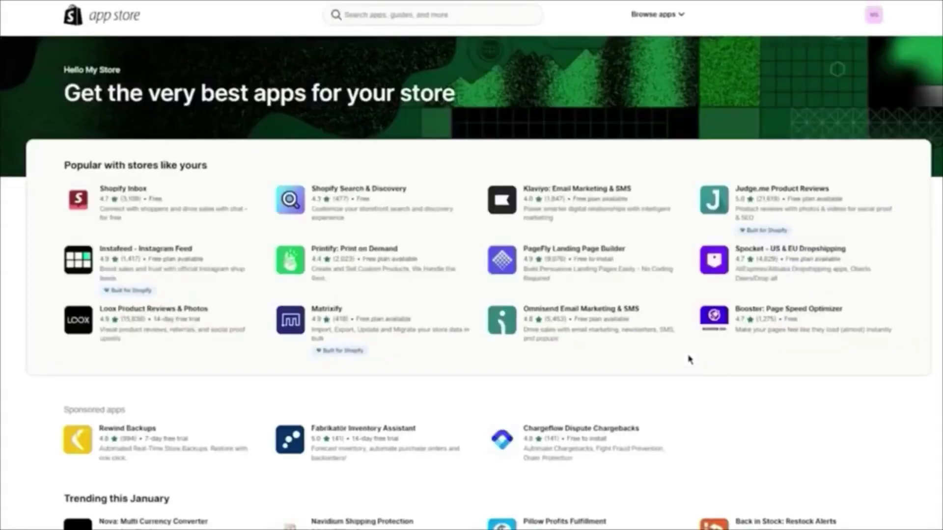
scroll(679, 393, down, 5)
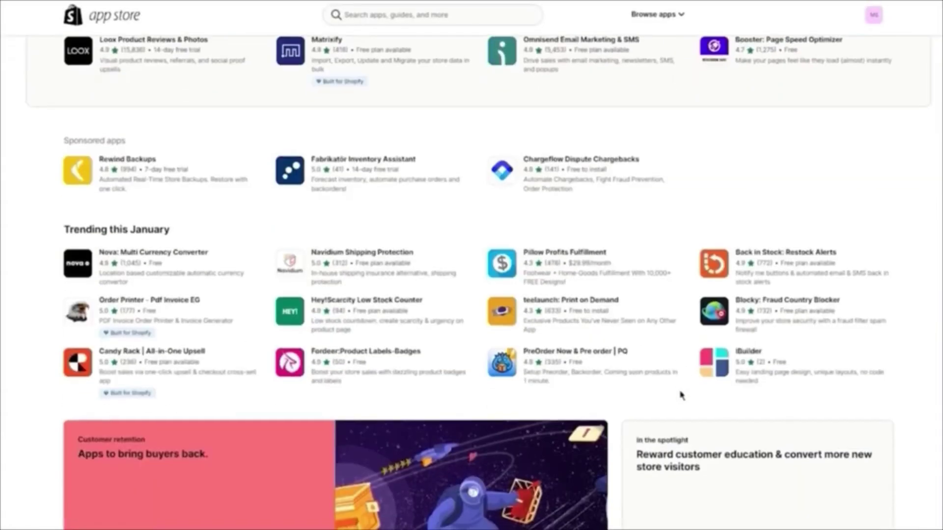
scroll(530, 162, up, 5)
click(437, 11)
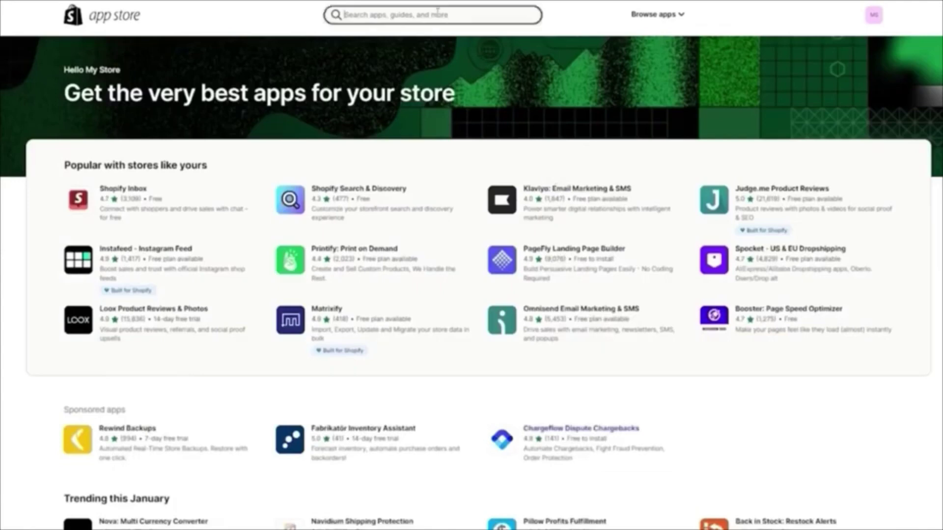
text(s)
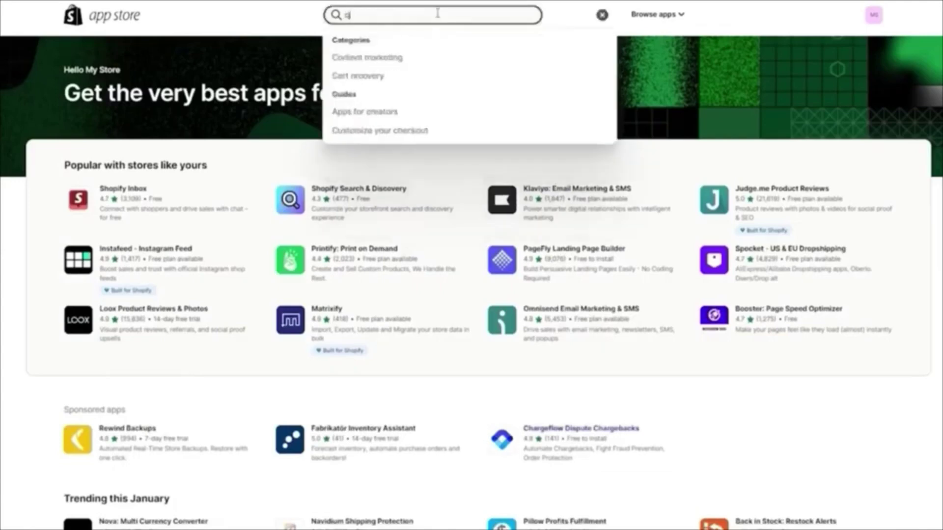
key(Return)
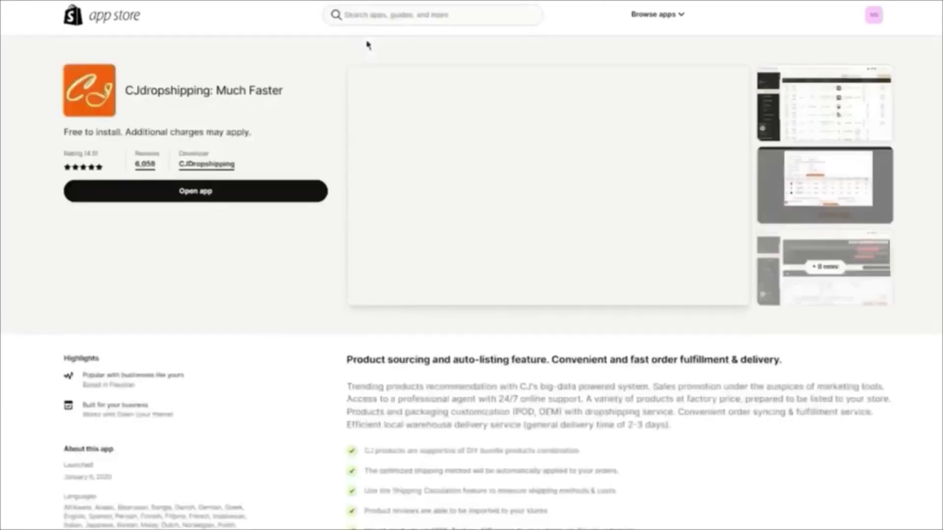
click(202, 192)
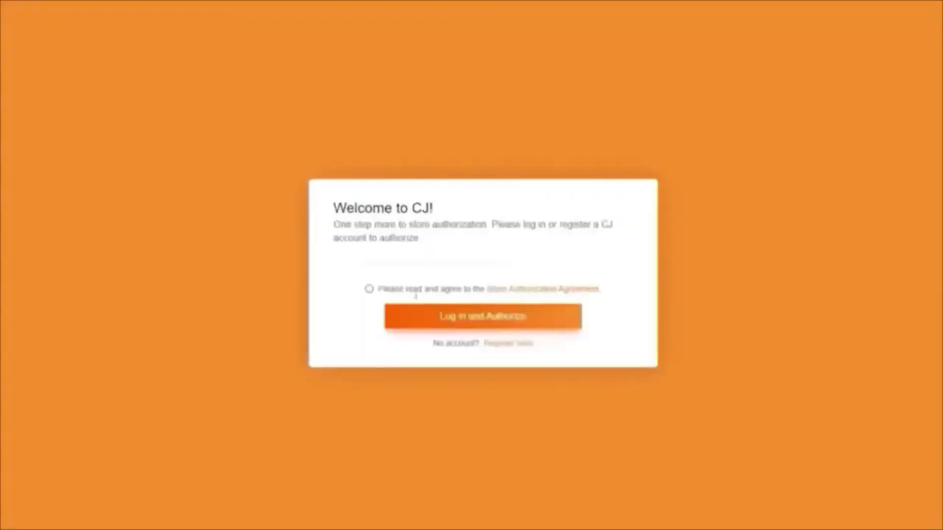
Step: Accept the authorization agreement and sign up for a CJ account with the pasted email and a password
click(369, 288)
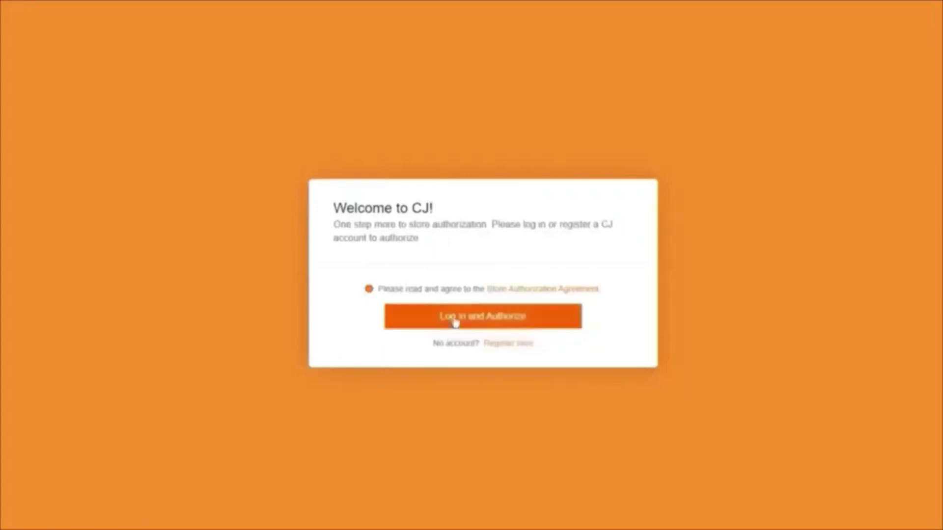
click(490, 320)
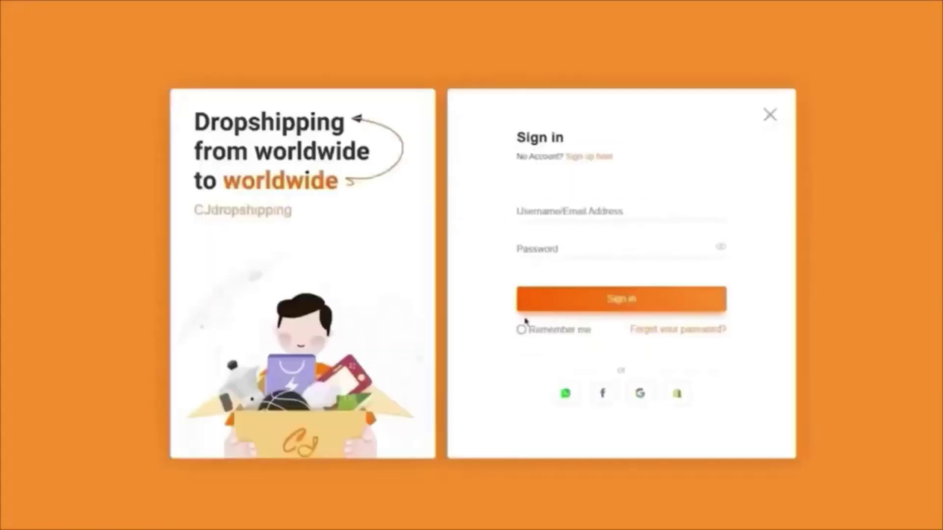
click(596, 159)
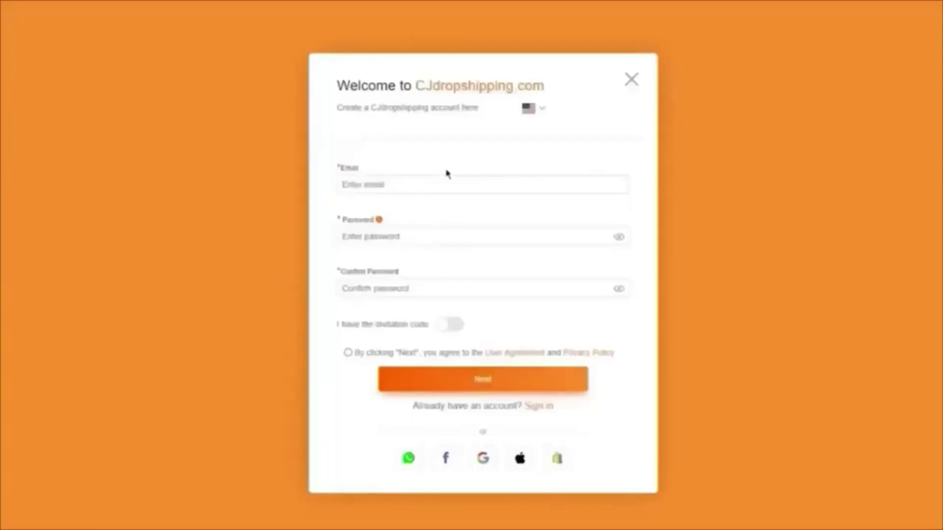
click(444, 182)
key(ctrl+v)
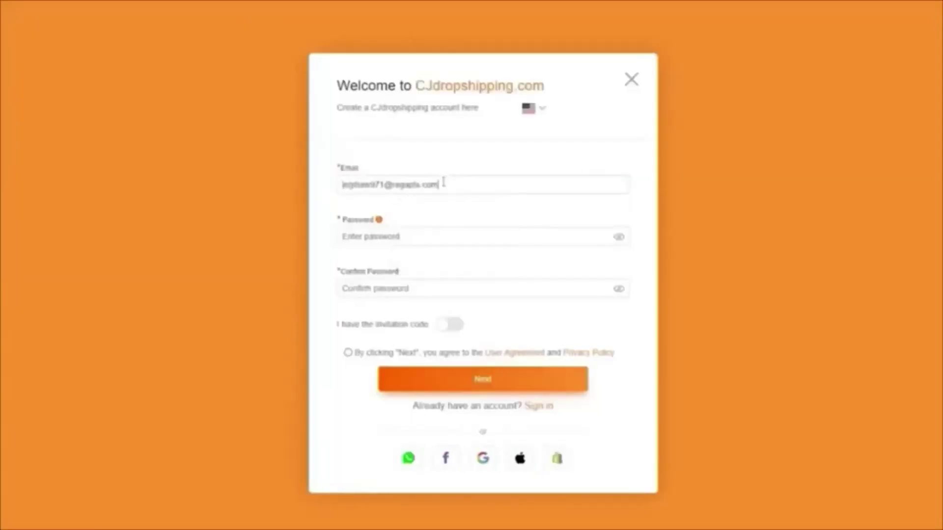
click(395, 231)
text(••••••••••)
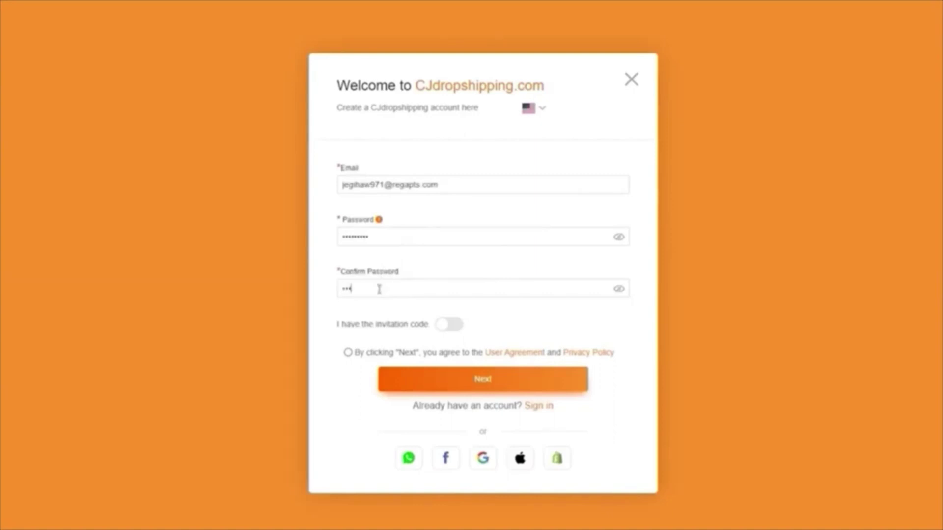
text(••)
click(348, 352)
click(425, 378)
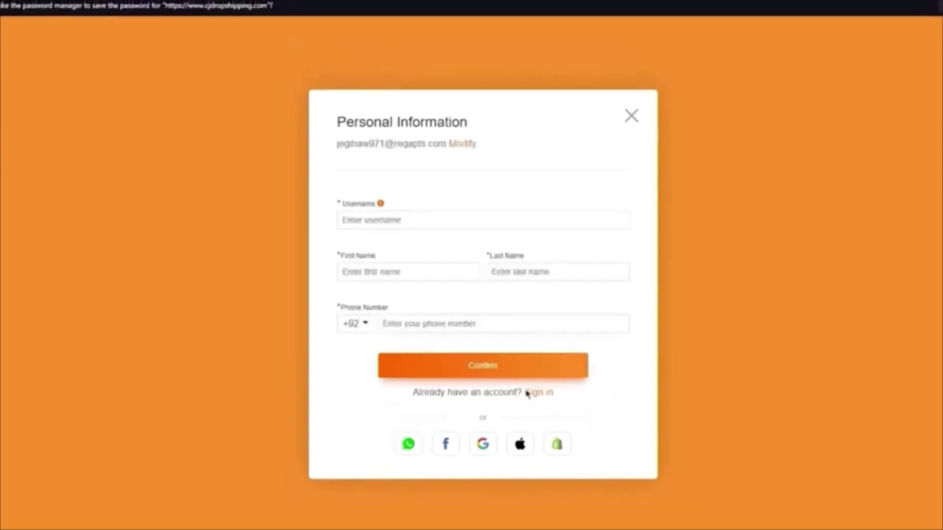
Step: Enter a username and autofill the name and phone fields in Personal Information
click(423, 222)
text(huhu67866)
click(365, 278)
click(450, 335)
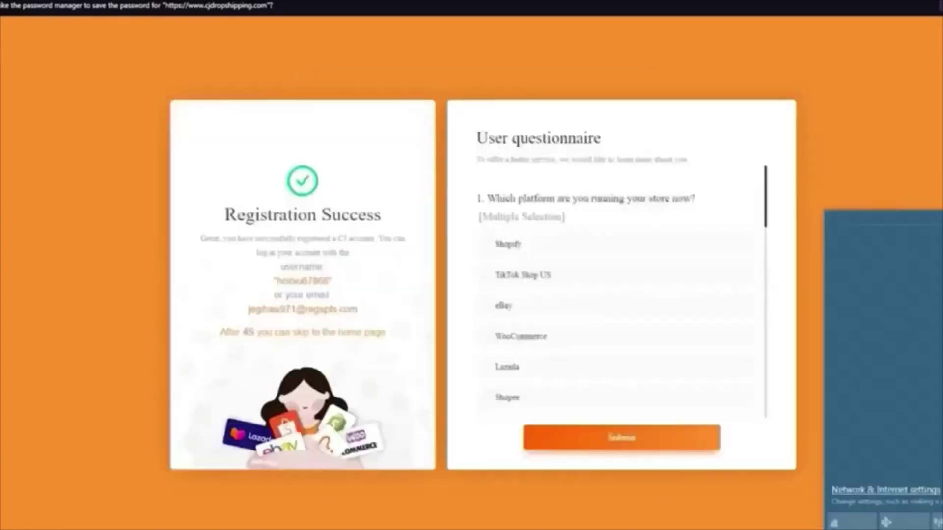
Step: Answer the questionnaire with 6-50 orders per day and Men's Clothing, then submit it
click(812, 479)
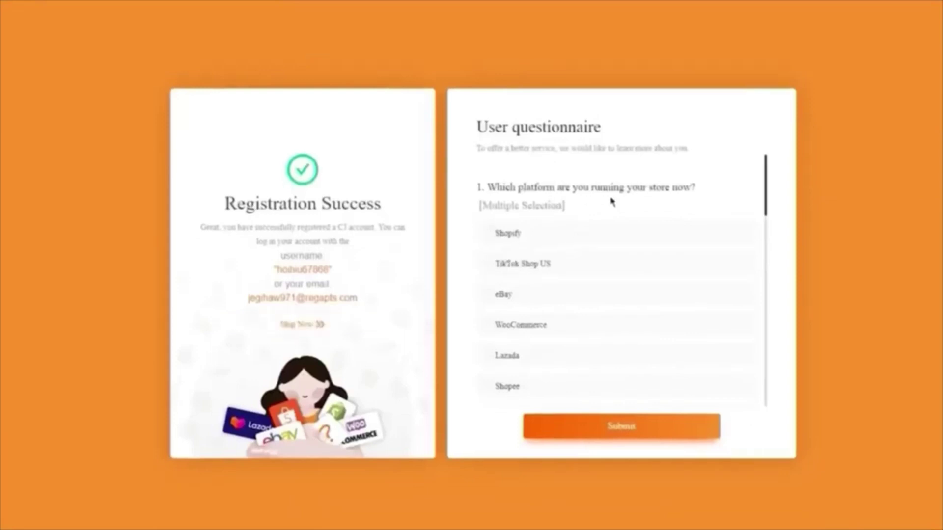
scroll(612, 201, down, 1)
scroll(587, 263, down, 7)
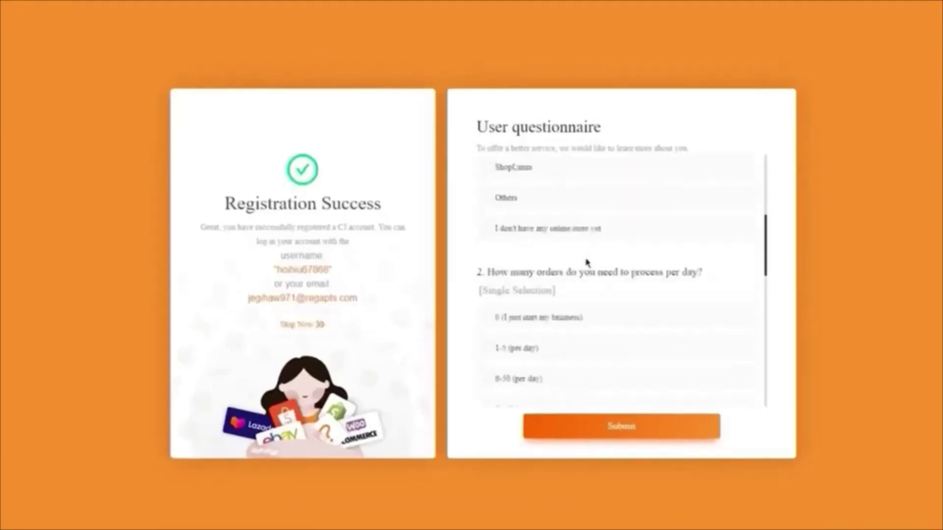
scroll(587, 263, up, 2)
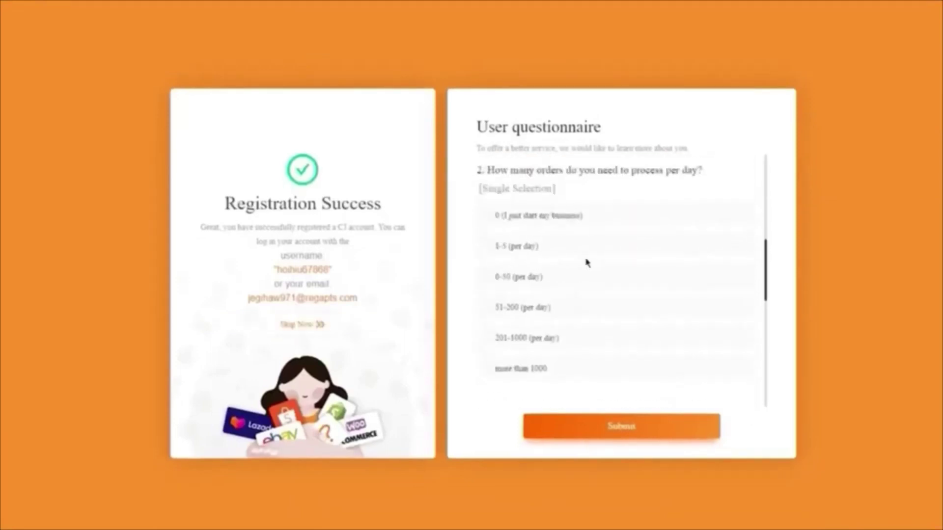
click(534, 281)
scroll(625, 301, down, 1)
click(559, 246)
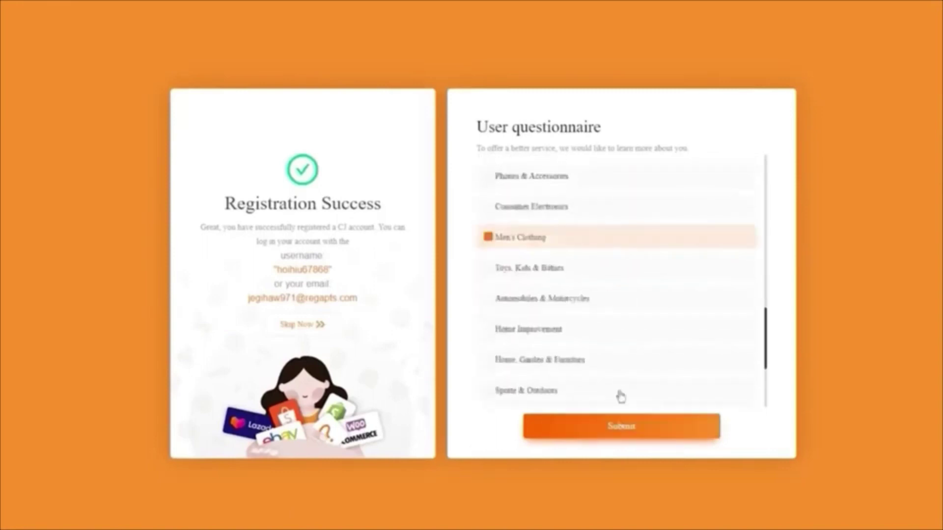
scroll(619, 396, down, 3)
click(611, 427)
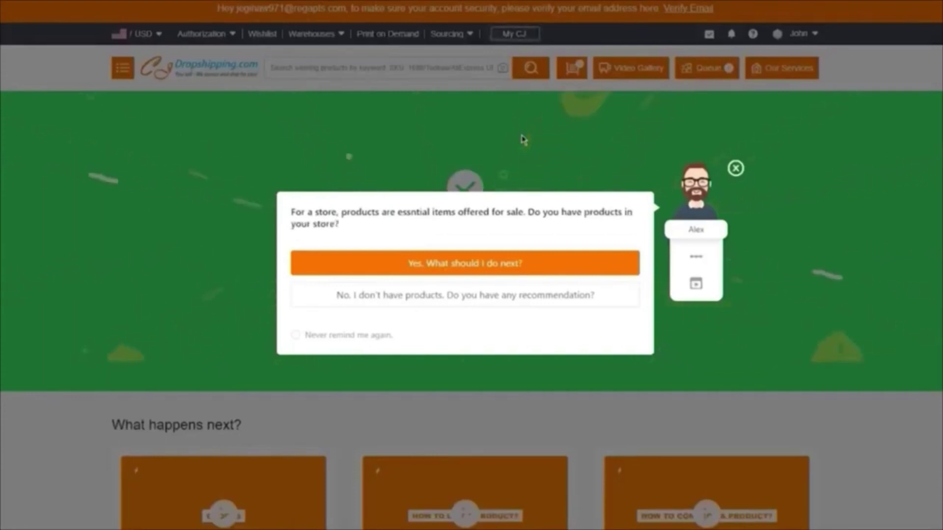
Step: Close the chat assistant popups and scroll through the CJdropshipping homepage product rows
click(735, 168)
scroll(467, 267, down, 7)
scroll(467, 267, up, 7)
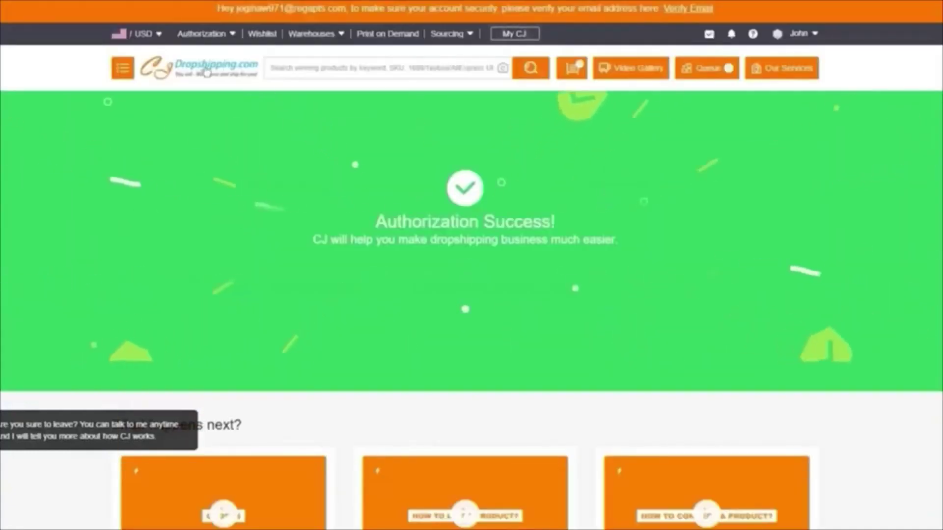
click(206, 73)
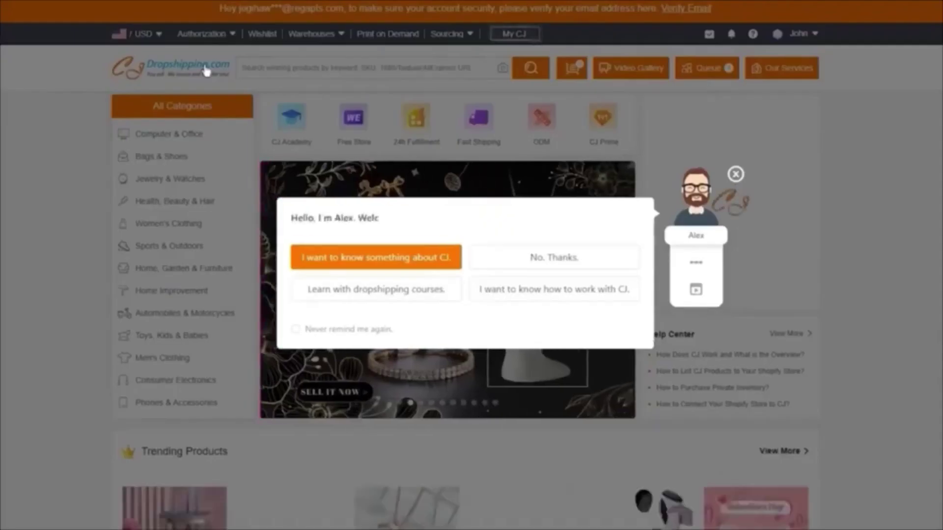
click(735, 172)
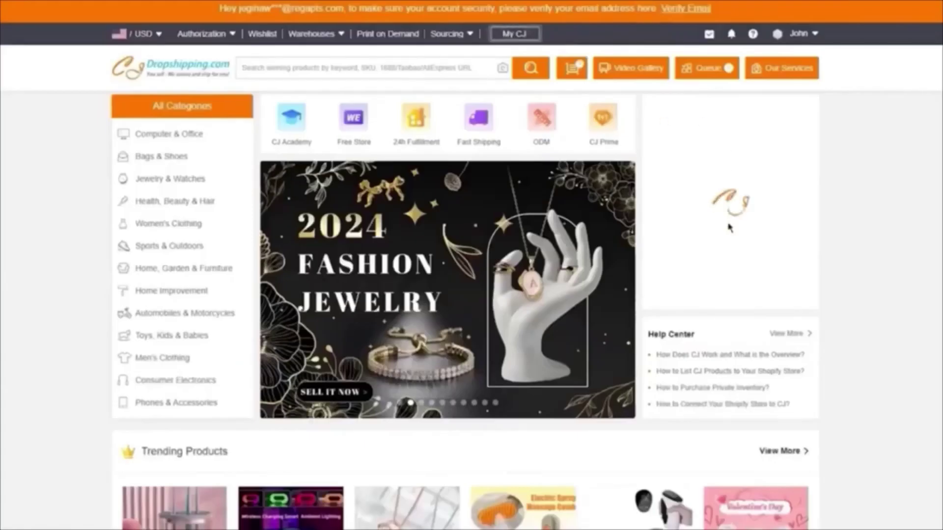
scroll(730, 228, down, 7)
click(733, 173)
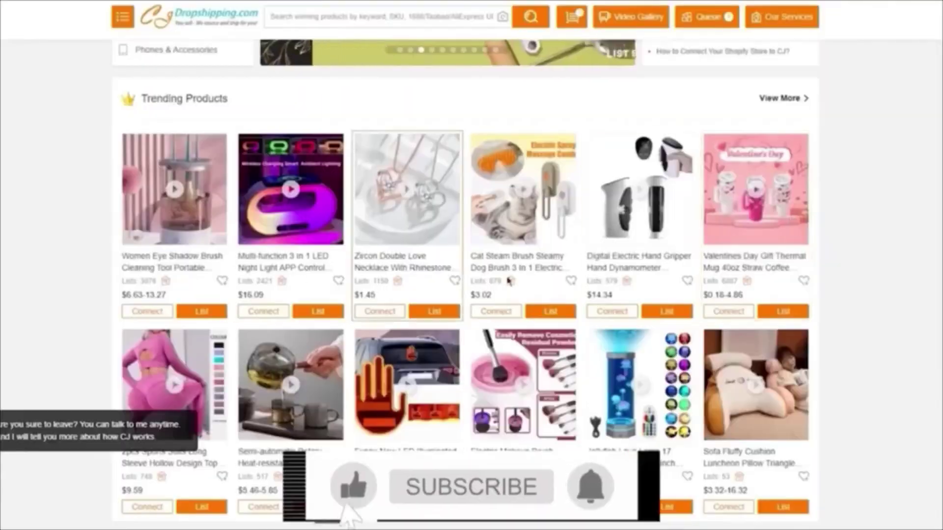
scroll(452, 241, down, 2)
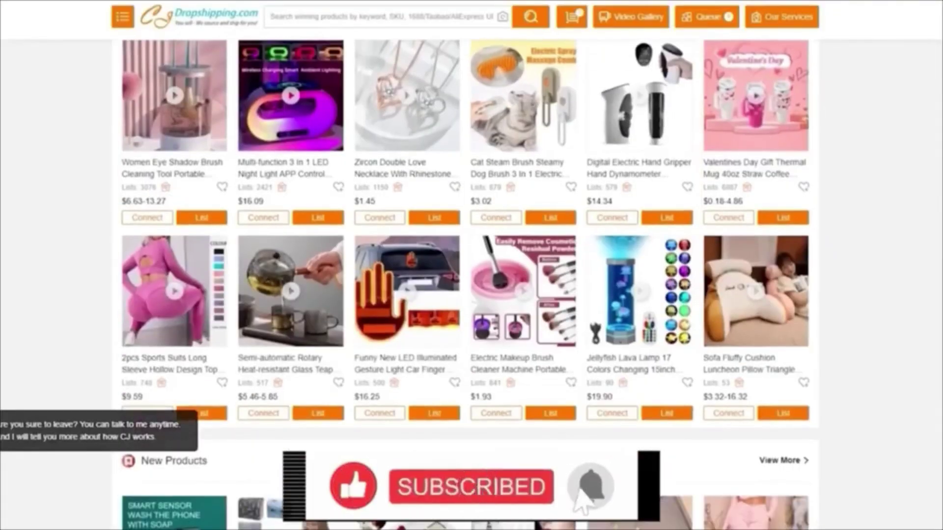
scroll(465, 266, down, 3)
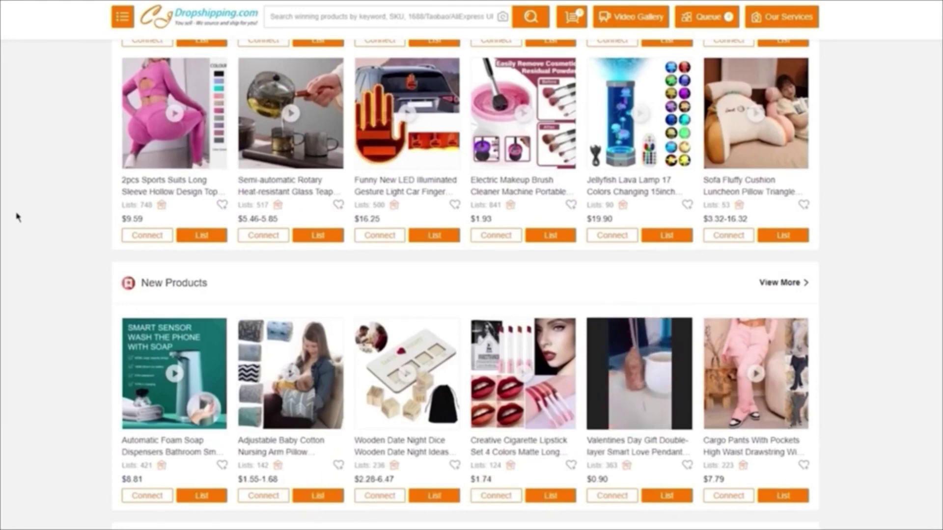
scroll(17, 217, down, 5)
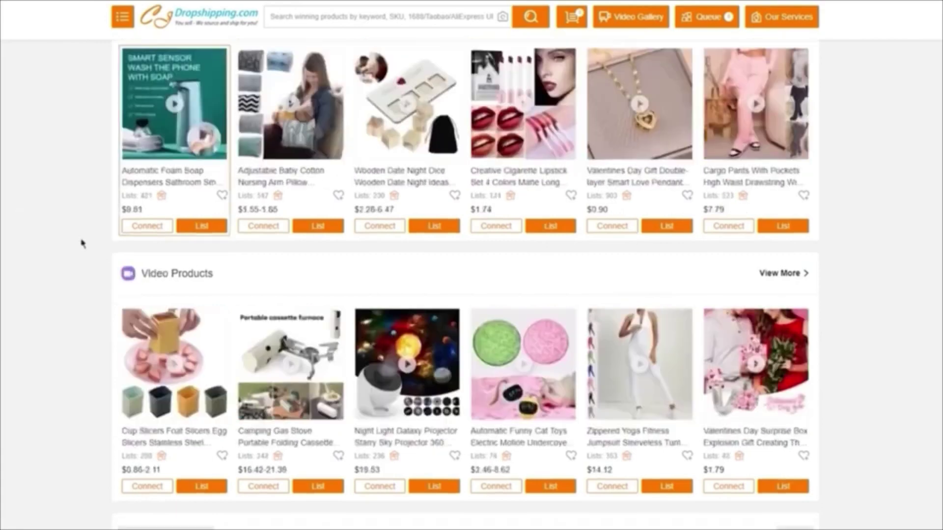
scroll(54, 263, down, 4)
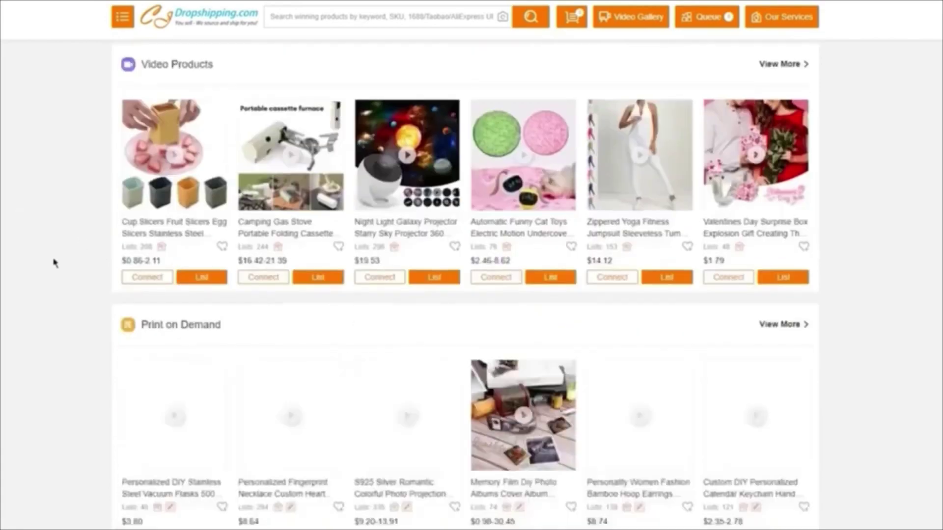
Step: Open the Galaxy Projector, vacuum flask and Men Heated Puffer Jacket product pages
click(384, 191)
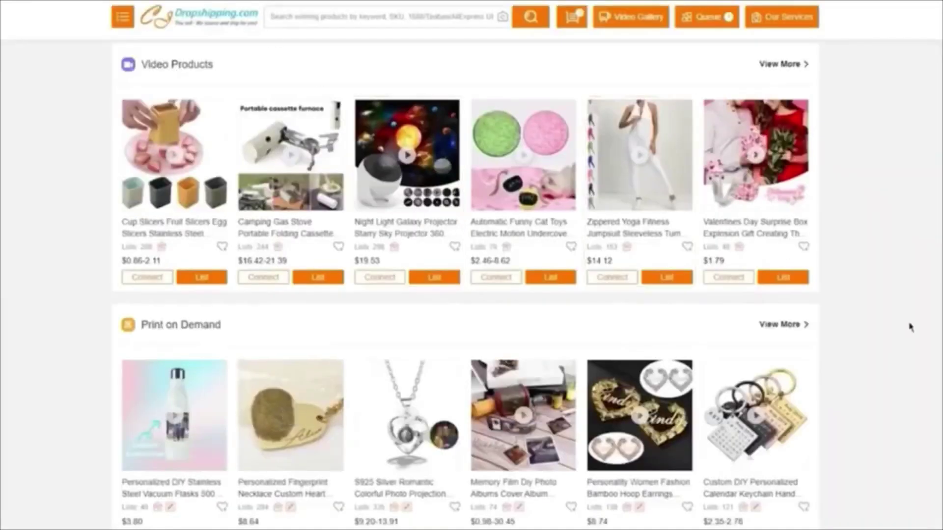
scroll(909, 326, down, 2)
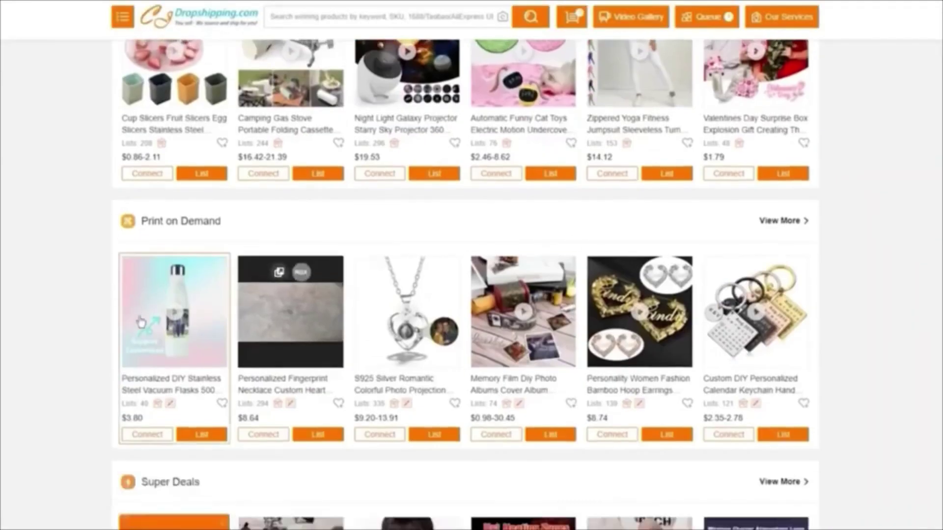
click(161, 342)
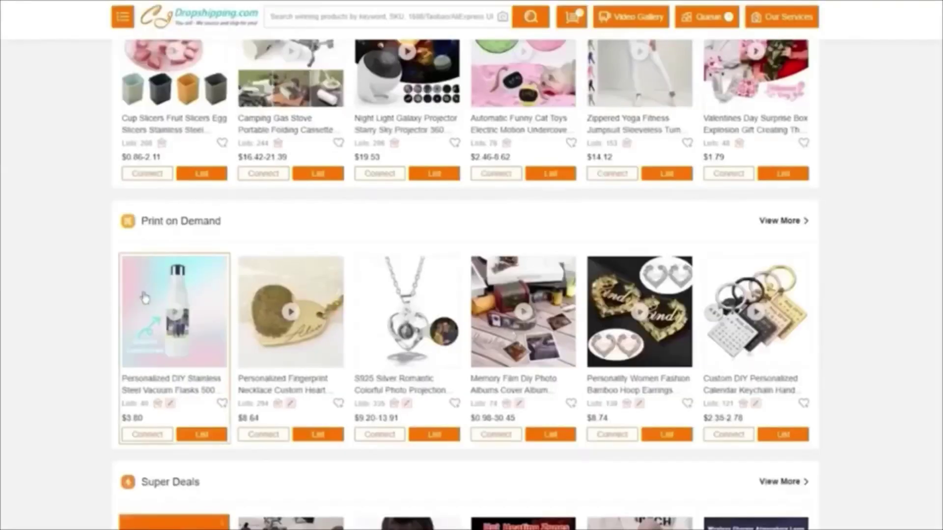
scroll(57, 261, down, 8)
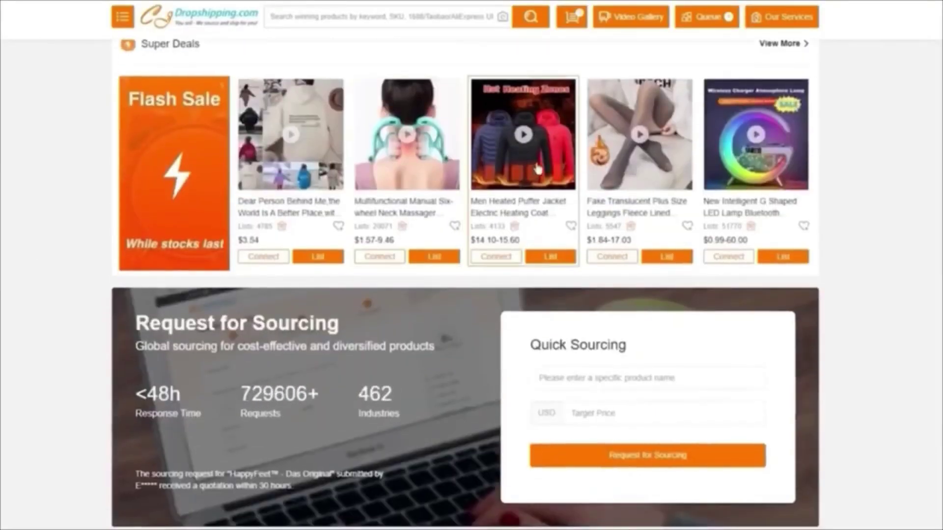
click(538, 169)
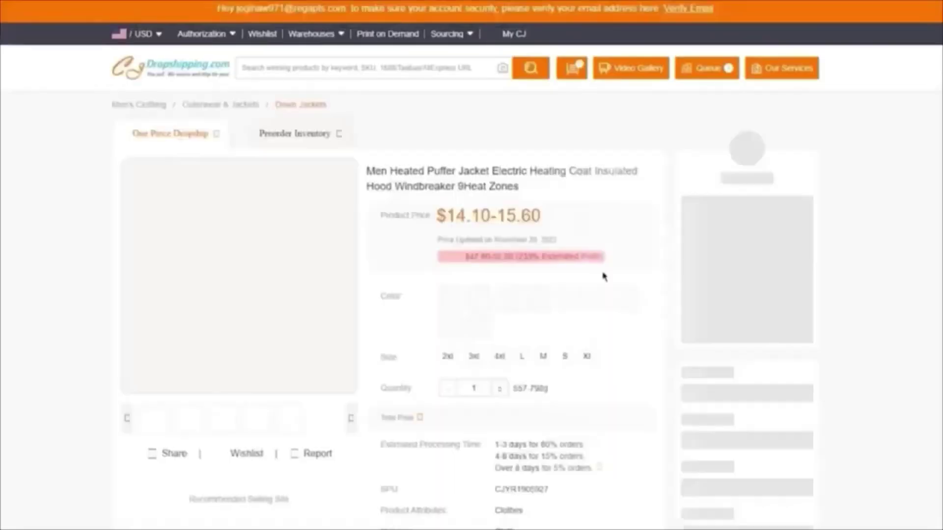
scroll(715, 312, down, 1)
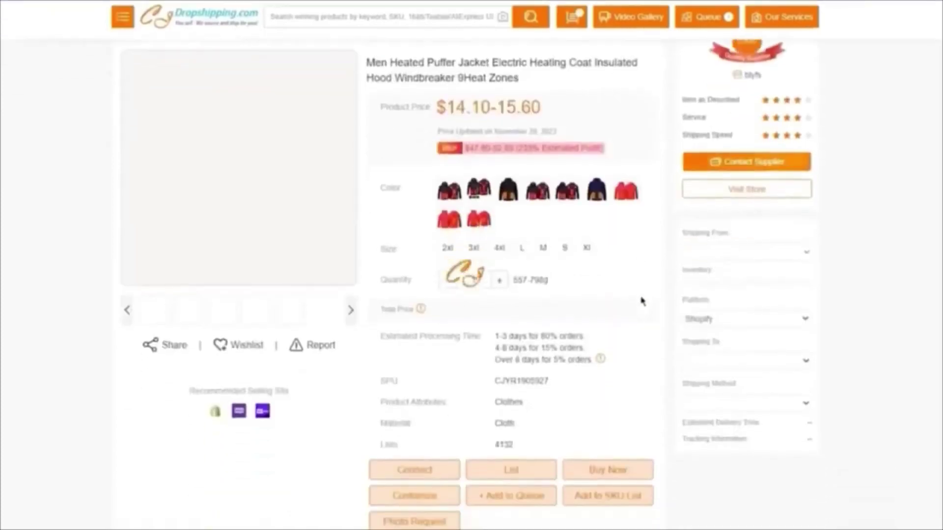
Step: Try listing the Night Light Galaxy Projector, finding the Store field shows No Data
scroll(642, 301, down, 4)
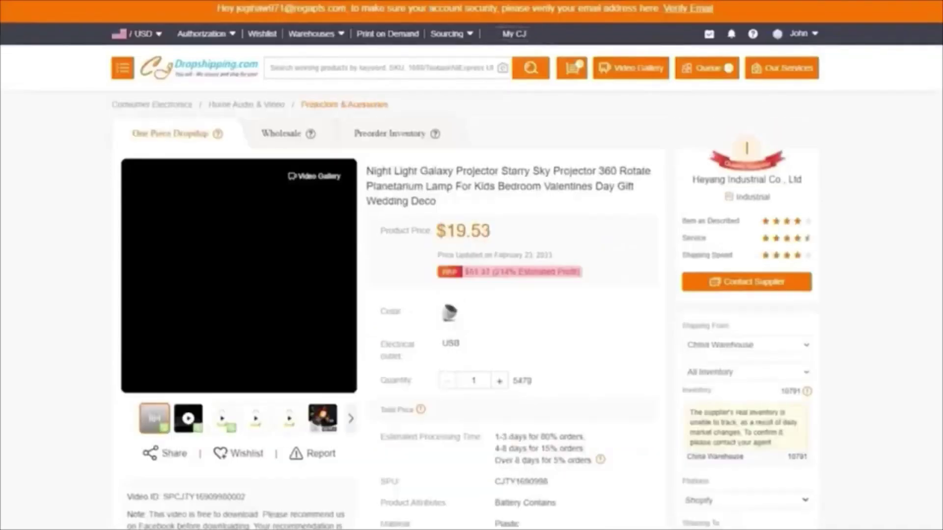
scroll(407, 257, down, 5)
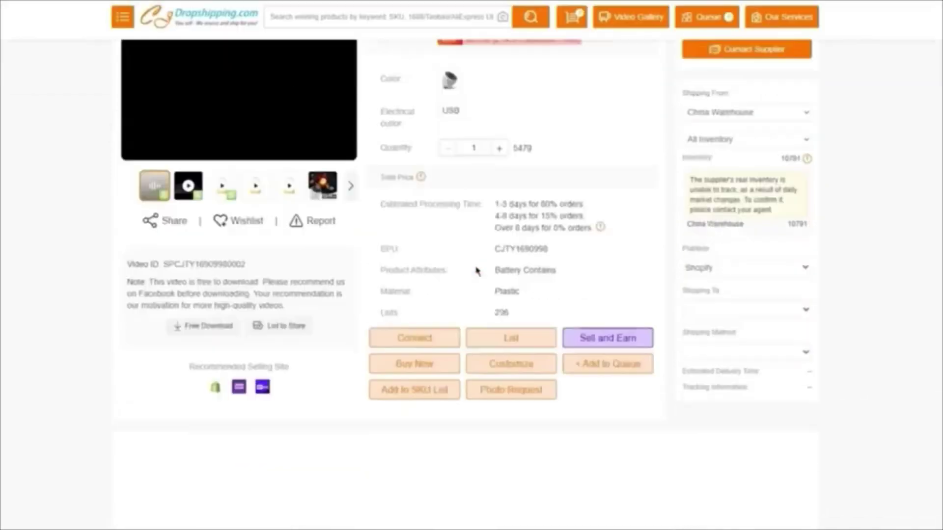
scroll(476, 271, down, 1)
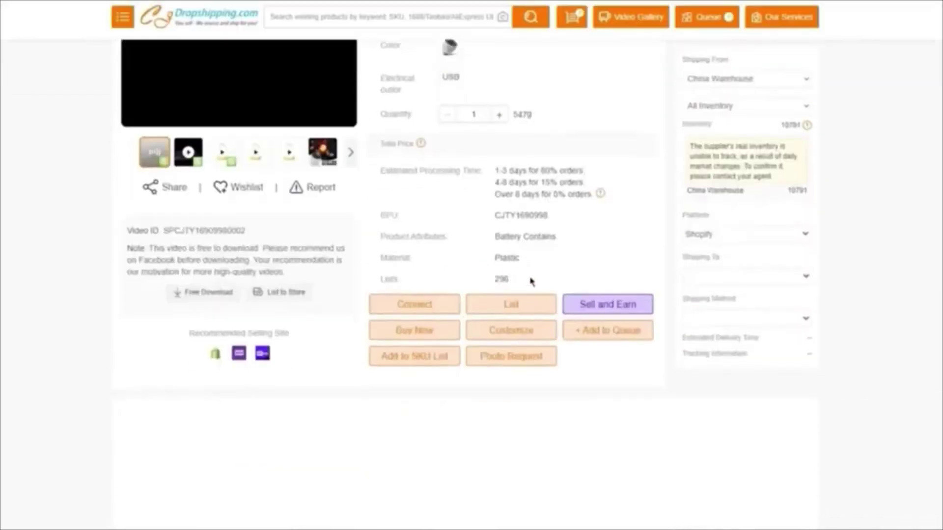
click(503, 305)
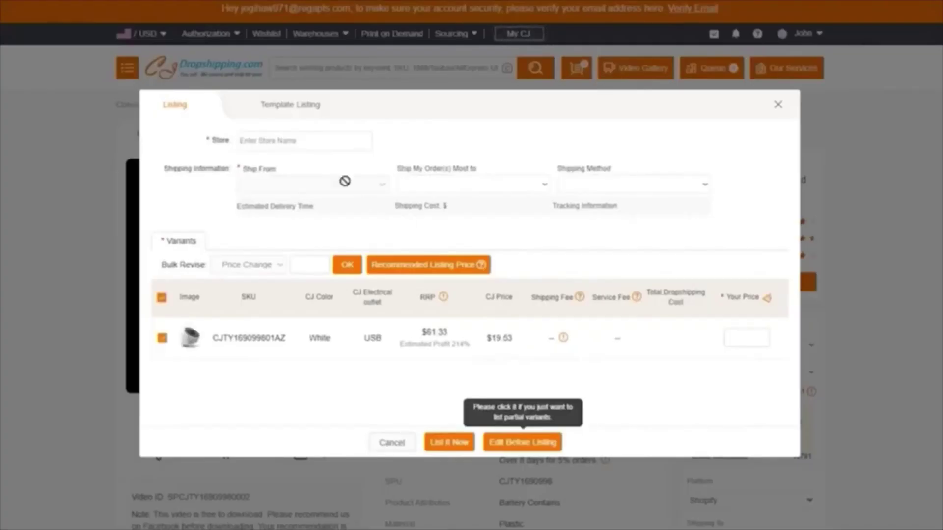
click(314, 135)
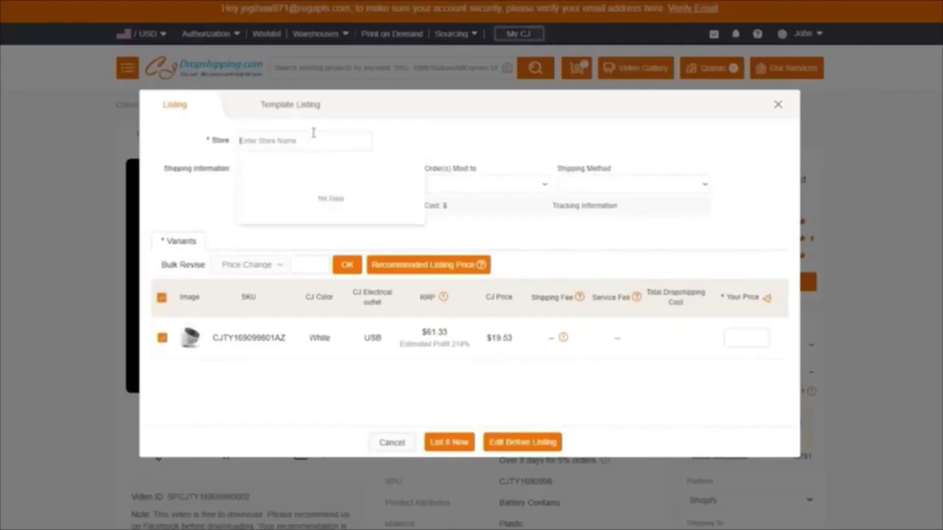
click(412, 152)
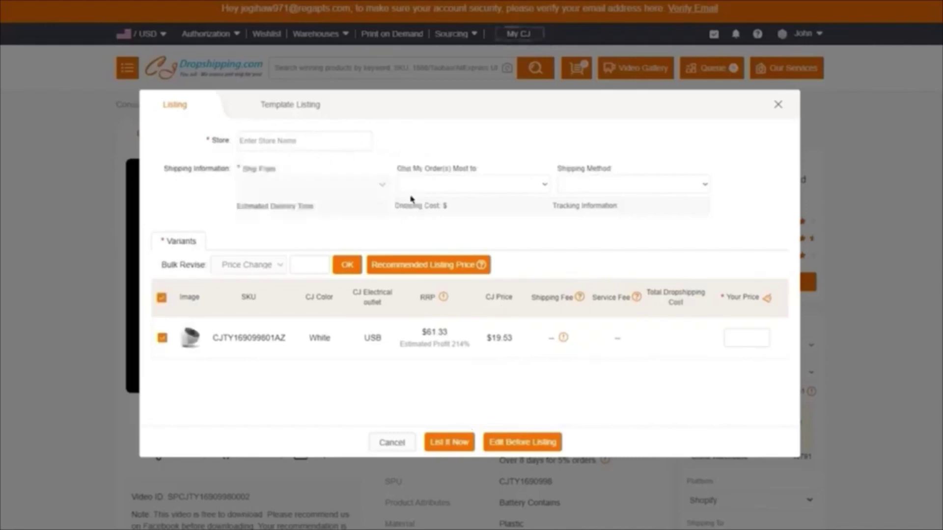
click(426, 182)
click(466, 198)
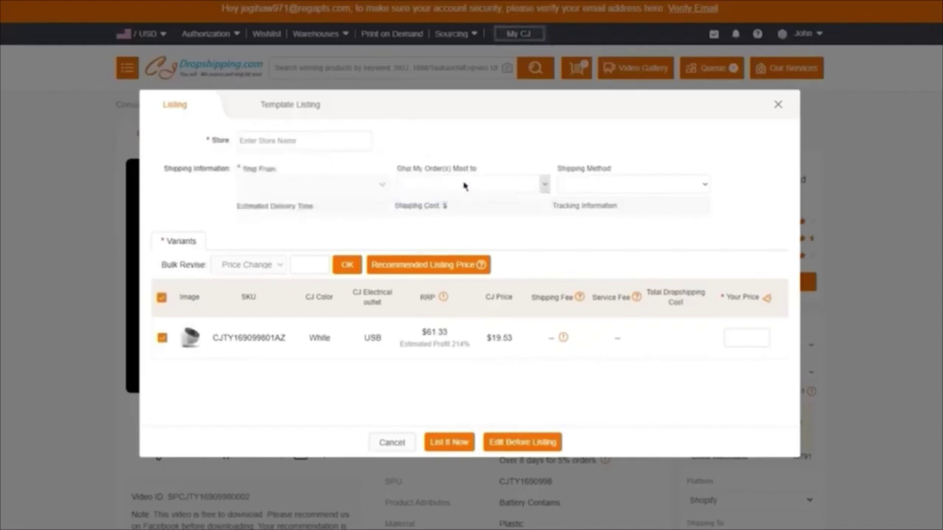
click(452, 442)
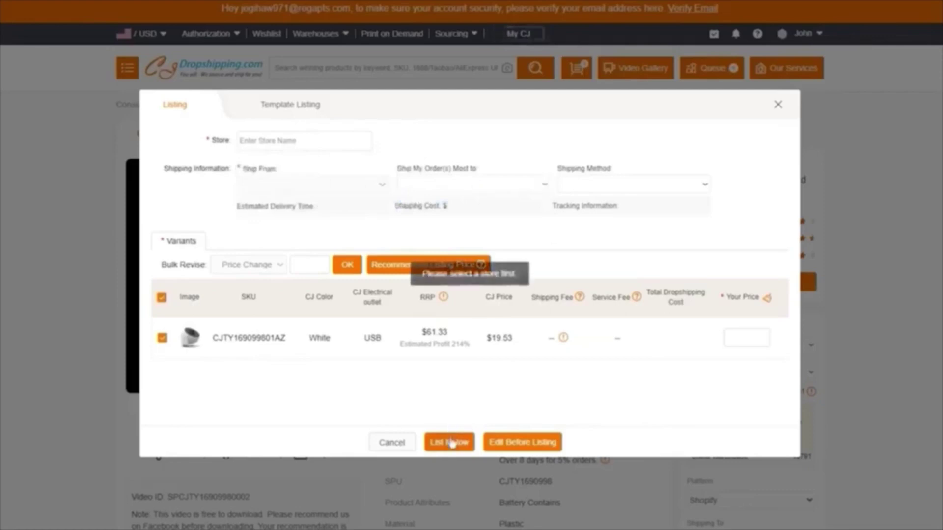
click(268, 141)
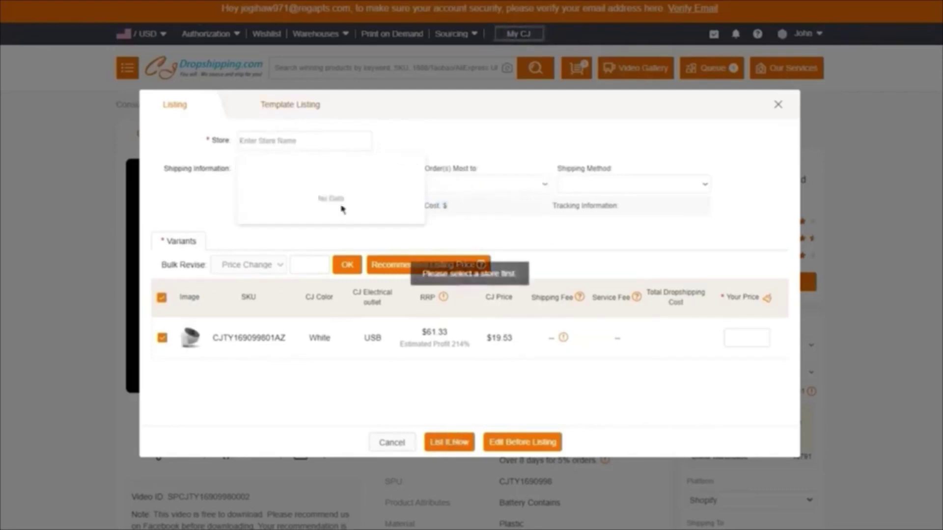
click(425, 153)
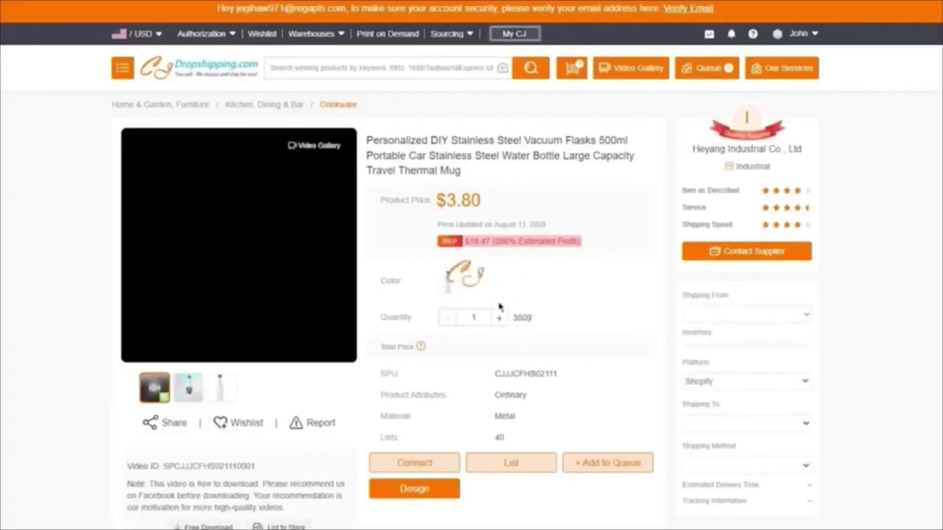
Step: Attempt to list the vacuum flask, find no store, close the form and go to My CJ
scroll(798, 399, down, 5)
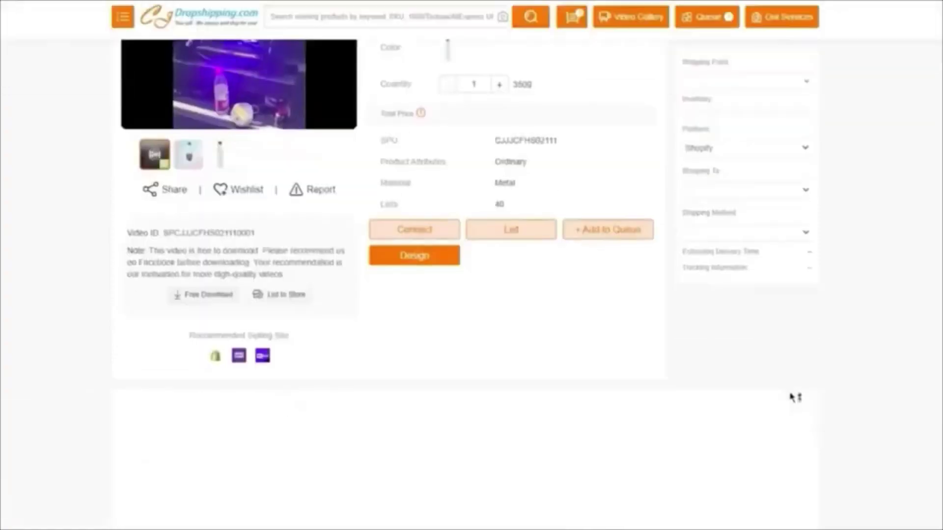
click(512, 230)
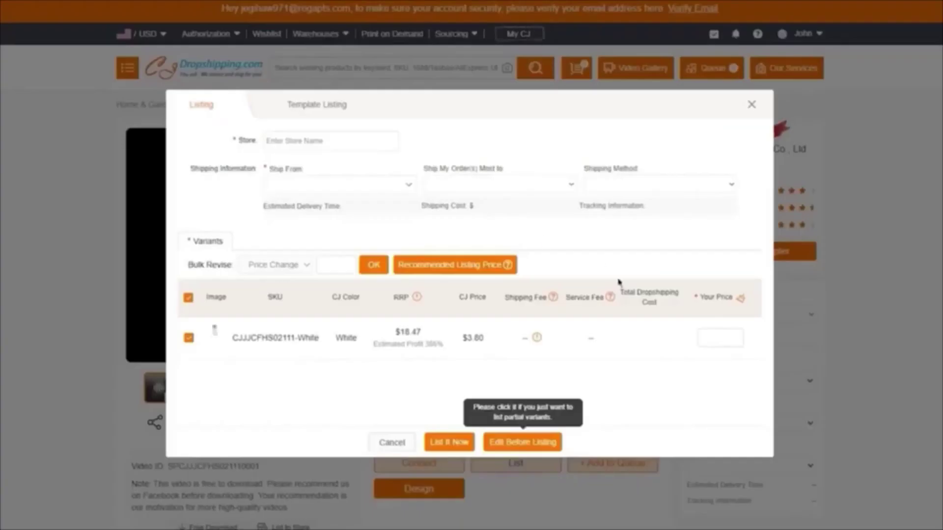
click(337, 144)
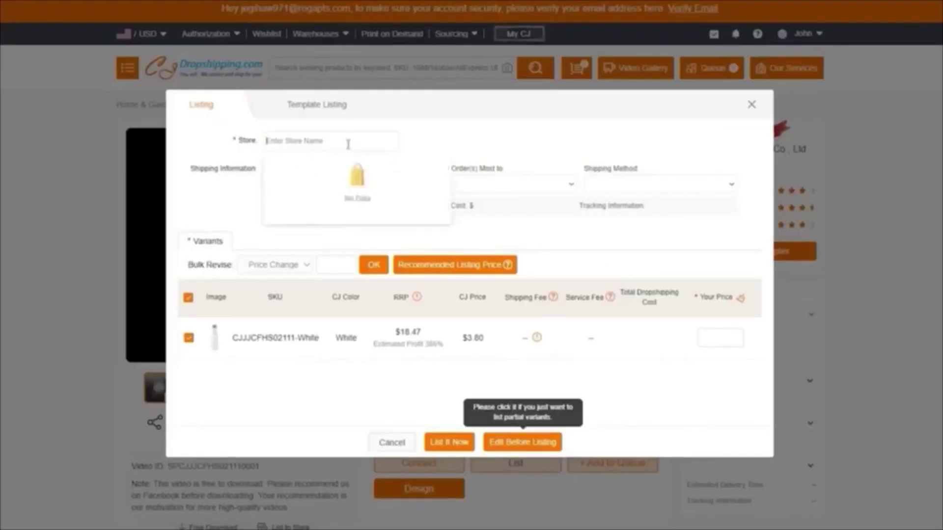
click(539, 152)
click(351, 138)
click(519, 143)
click(750, 105)
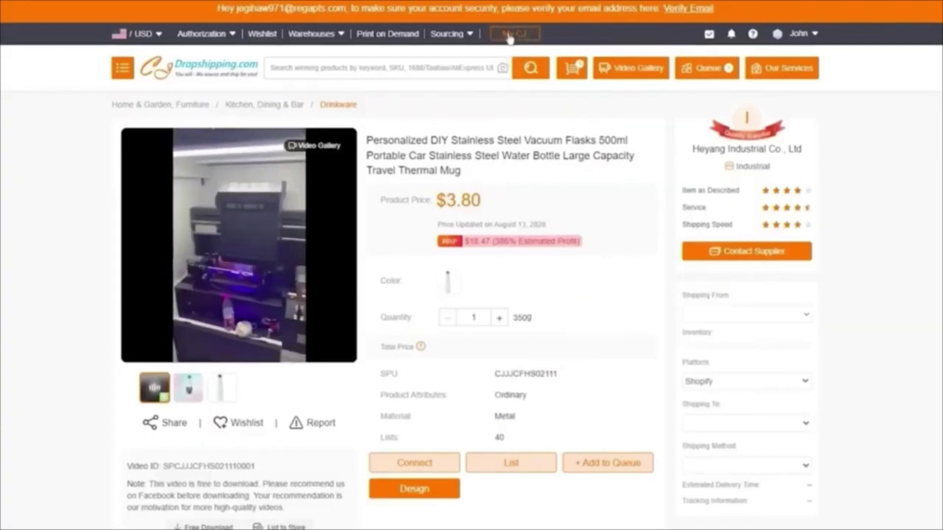
click(510, 35)
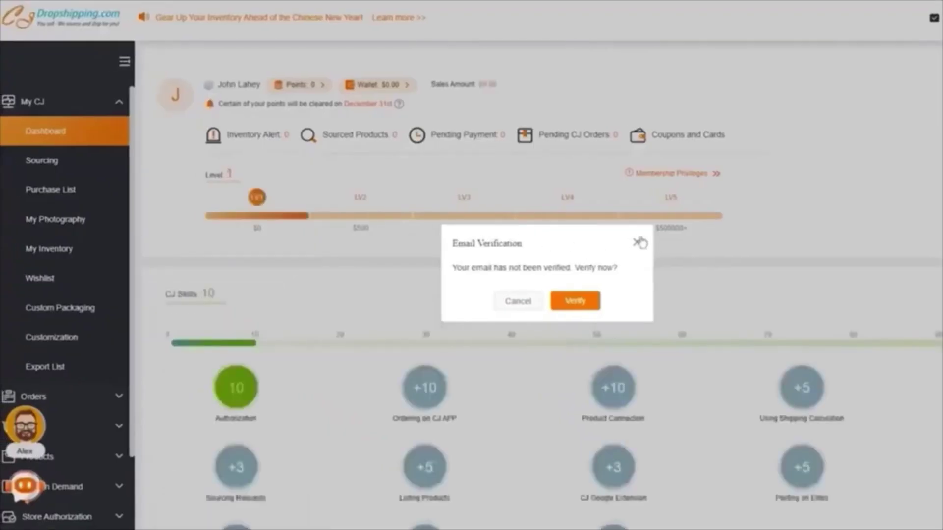
Step: Dismiss the Email Verification prompt and open Shopify under Store Authorization
click(636, 243)
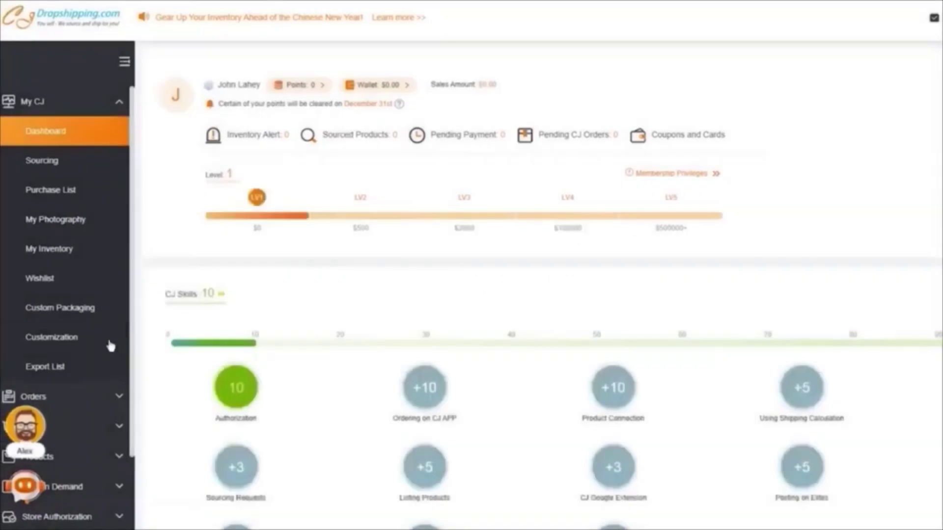
scroll(98, 339, down, 2)
right_click(95, 372)
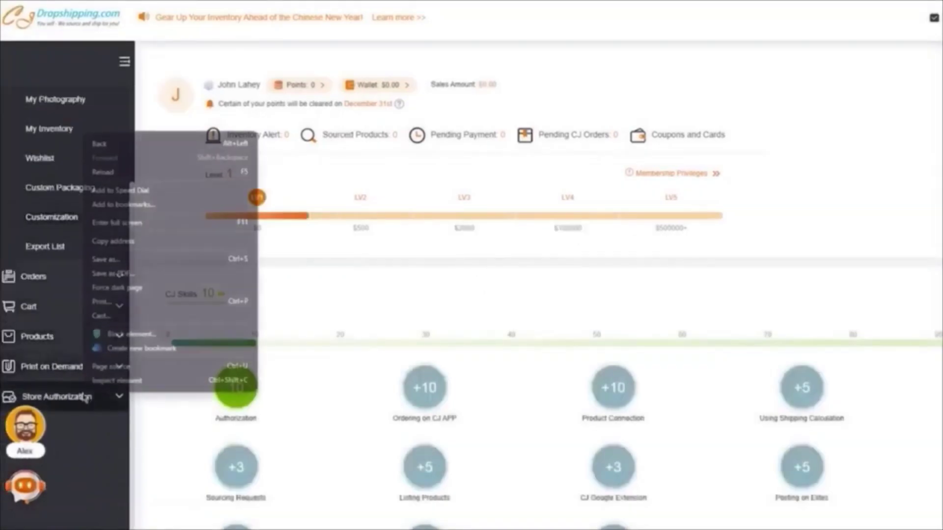
click(86, 398)
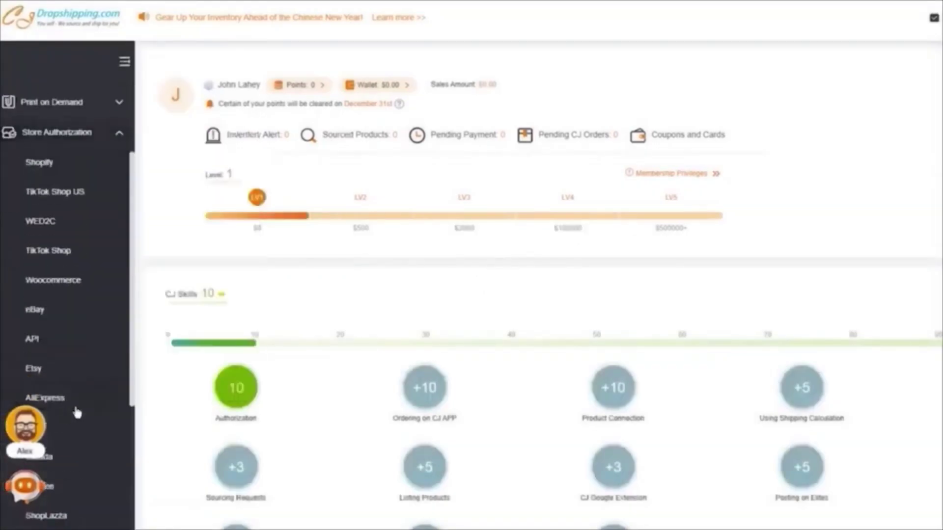
click(57, 176)
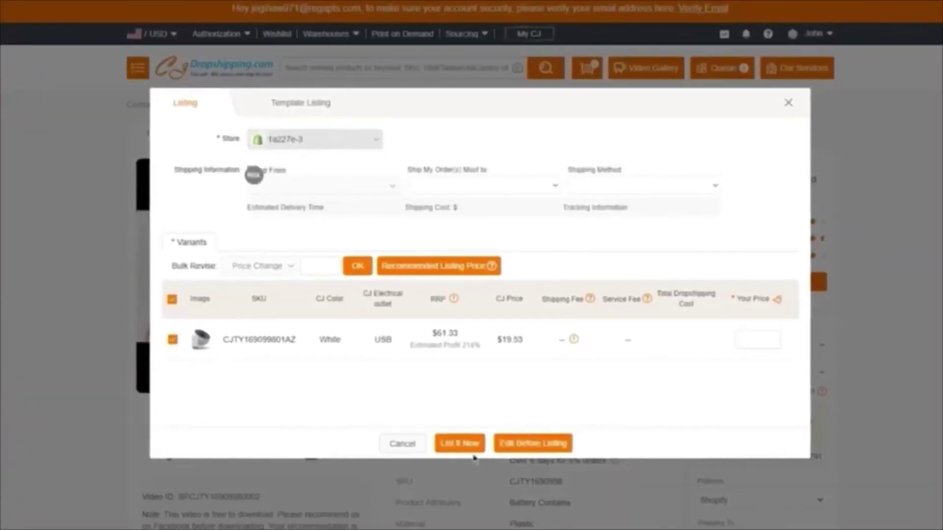
Step: Attempt List It Now for the projector, close the dialog, and reopen it
click(474, 451)
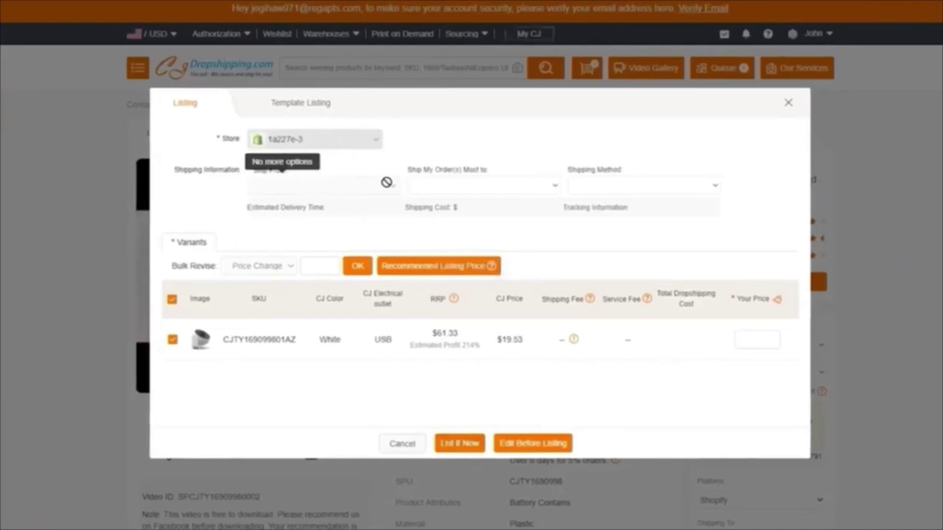
click(402, 444)
scroll(533, 320, down, 10)
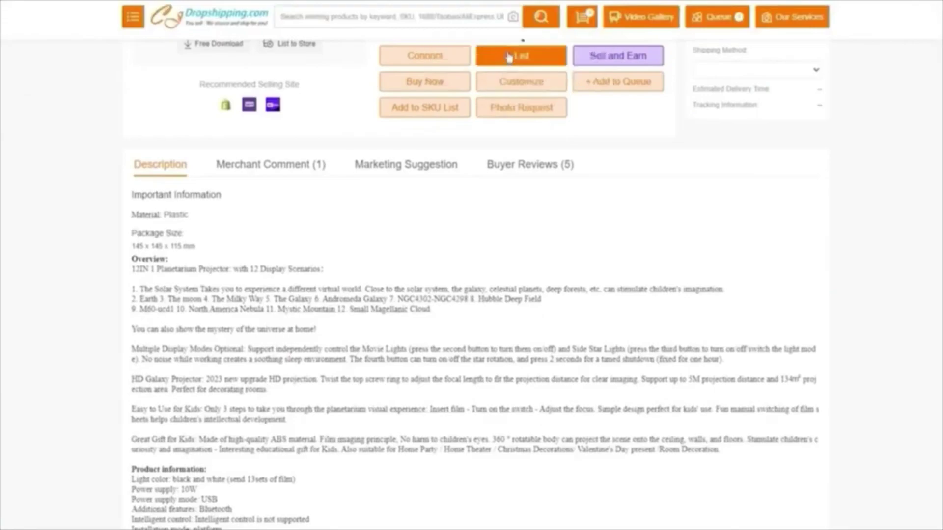
click(513, 59)
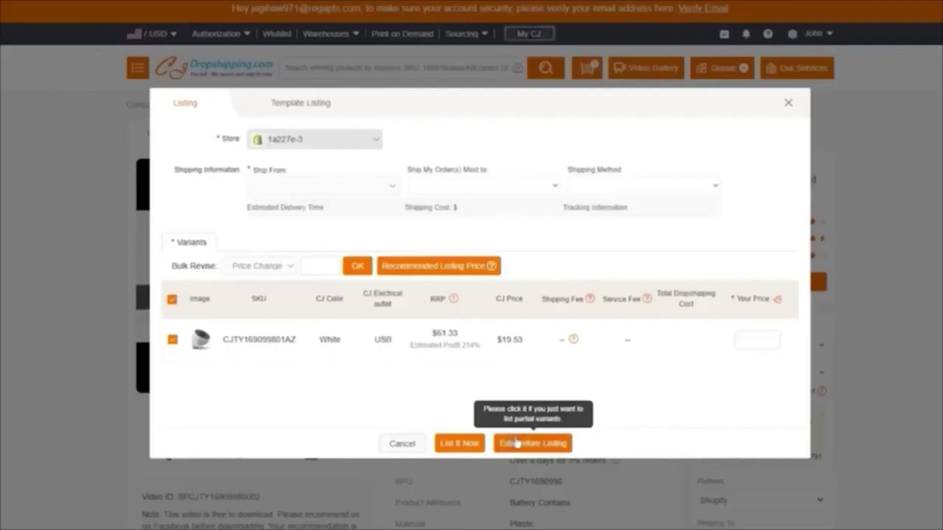
Step: Fill in the recommended price of 61.33, retry listing, check shipping options, and close the dialog
click(442, 267)
click(459, 443)
right_click(467, 447)
click(416, 166)
click(431, 183)
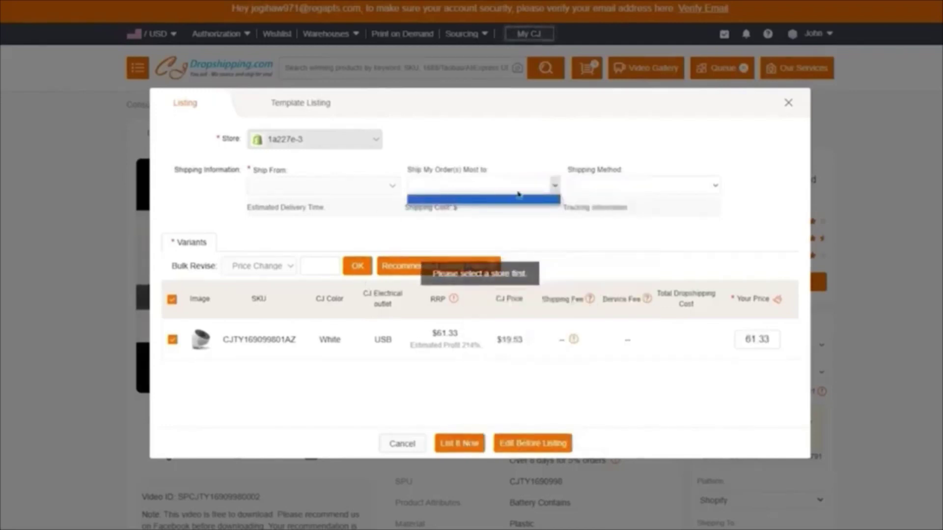
click(653, 184)
click(788, 103)
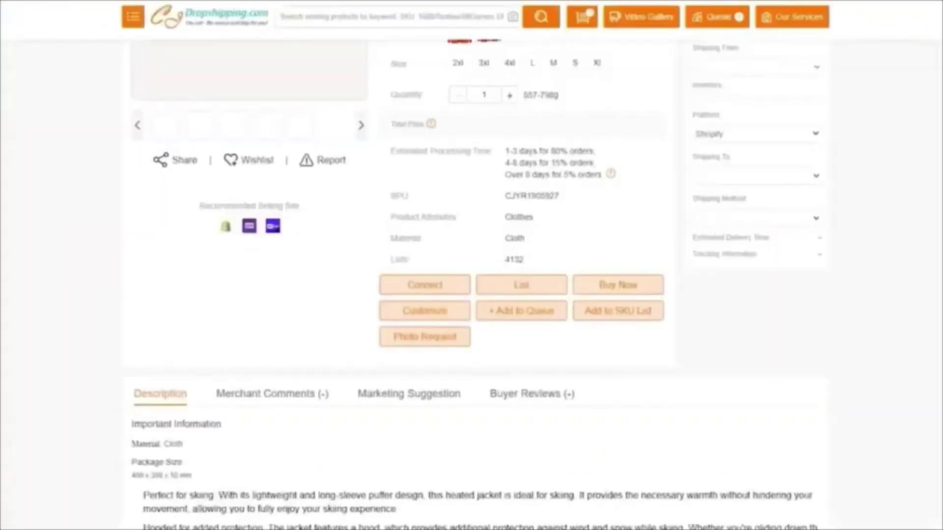
scroll(303, 41, up, 5)
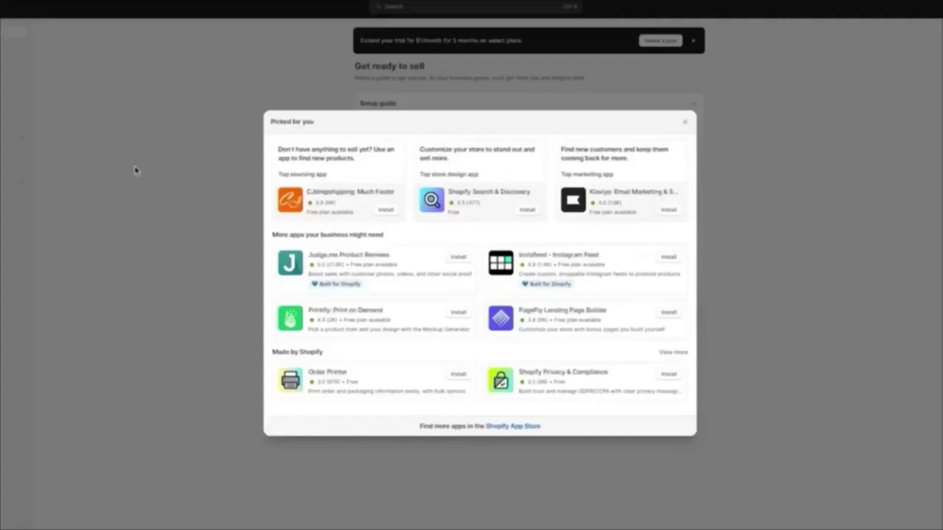
click(136, 171)
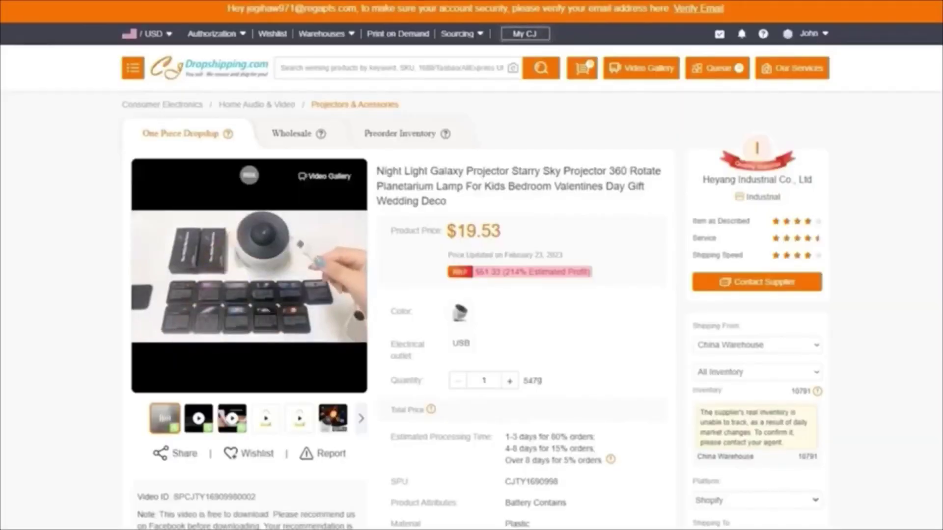
scroll(506, 218, down, 7)
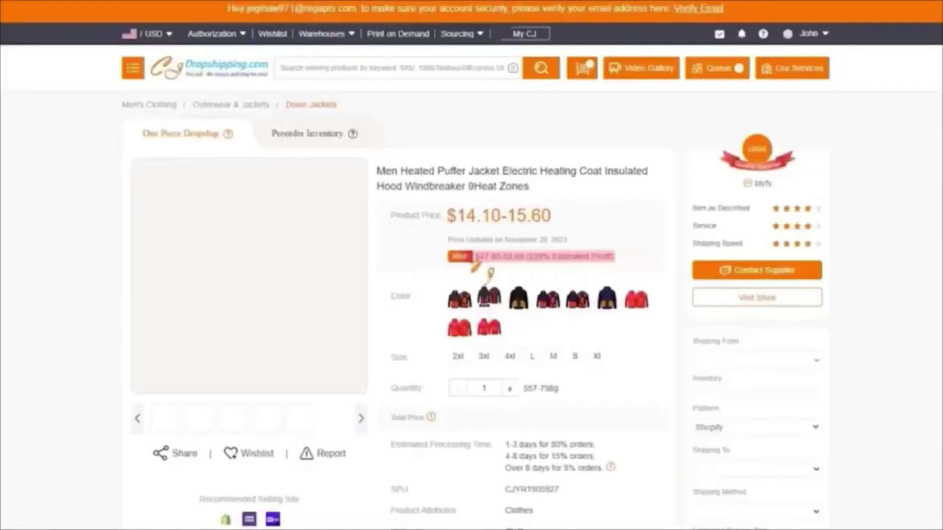
scroll(417, 211, down, 2)
scroll(416, 211, down, 2)
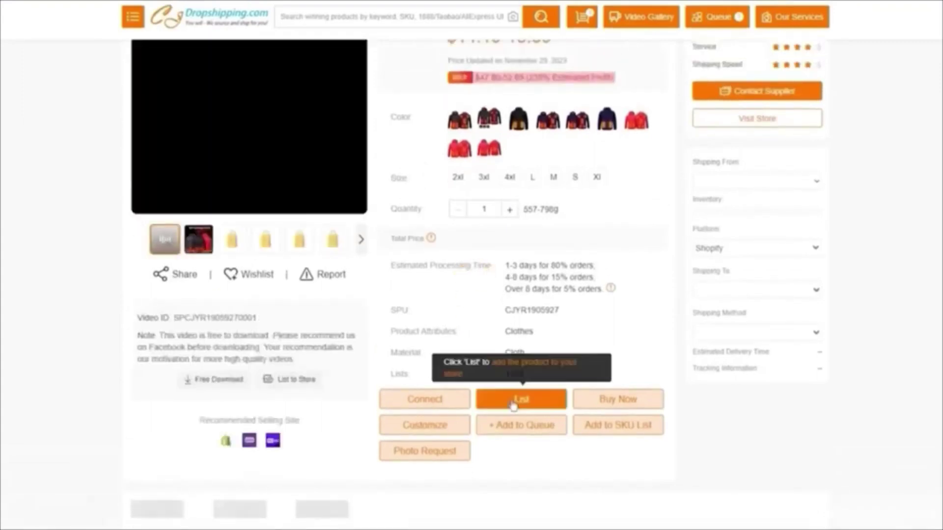
Step: Open the heated jacket's List dialog and review the store, ship-from and ship-to choices
click(513, 405)
click(371, 57)
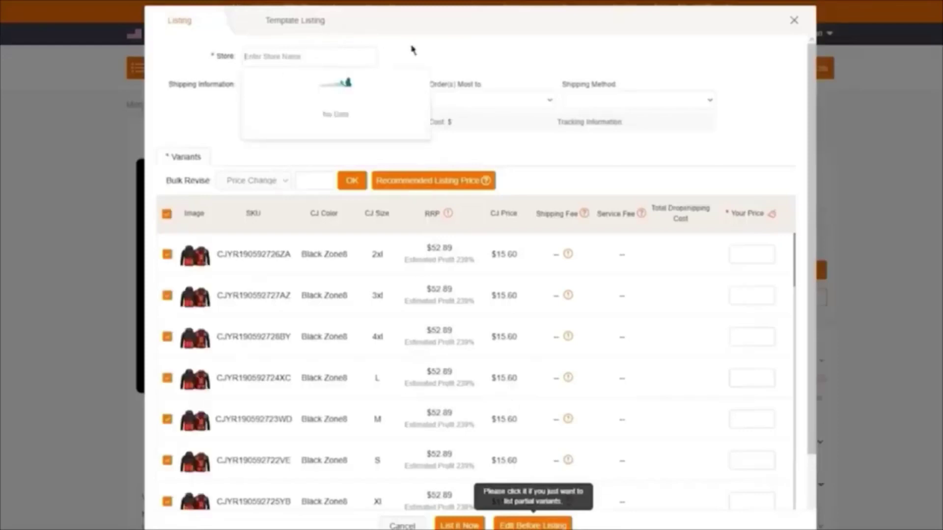
click(412, 51)
click(303, 55)
click(419, 50)
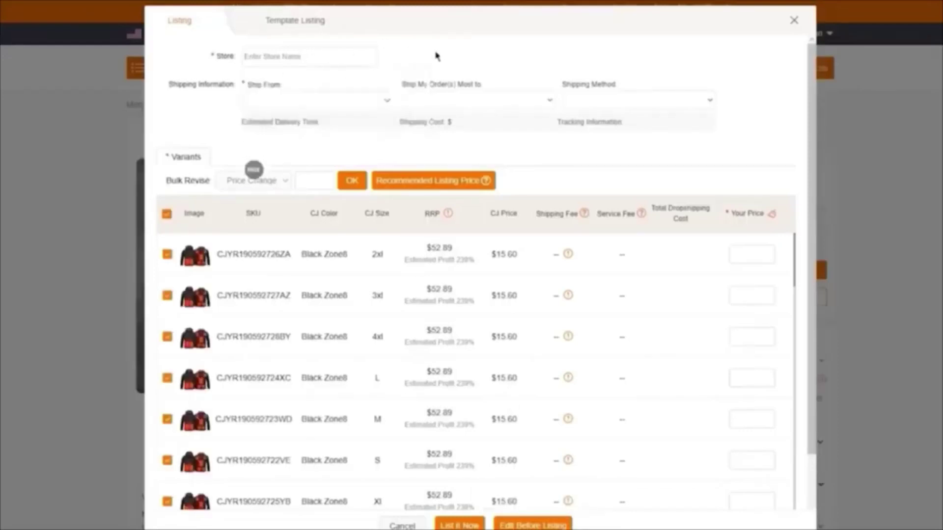
click(351, 103)
click(504, 99)
click(532, 63)
Step: Apply the recommended 52.89 price to all jacket variants, try listing, then close the dialog
click(431, 181)
scroll(552, 386, down, 5)
scroll(550, 388, down, 5)
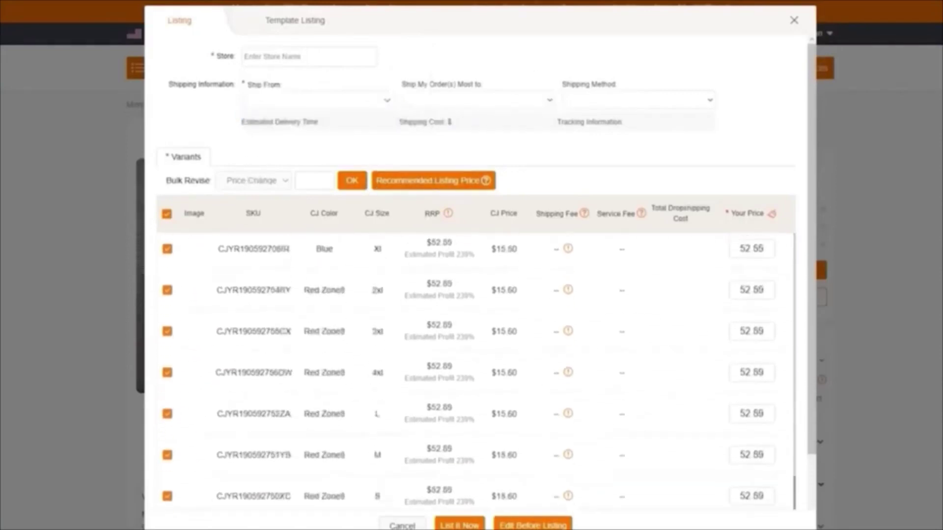
click(469, 525)
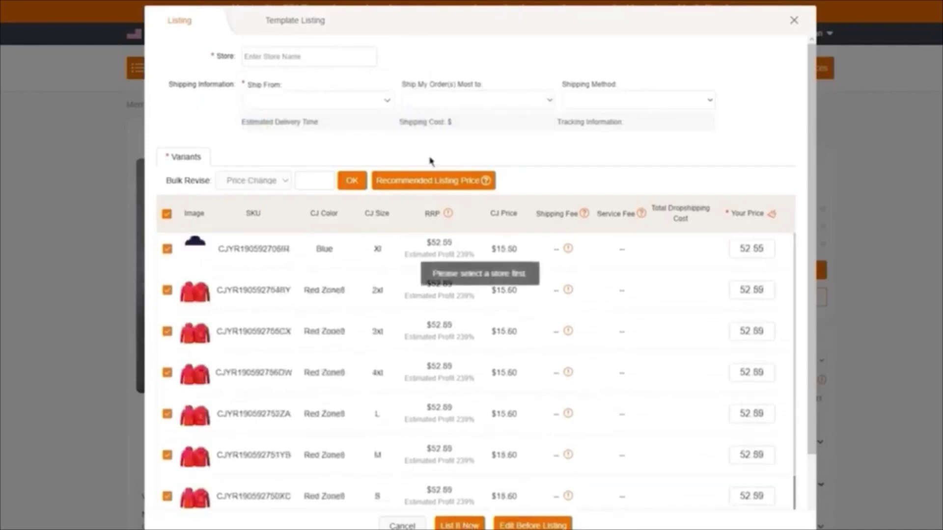
click(794, 20)
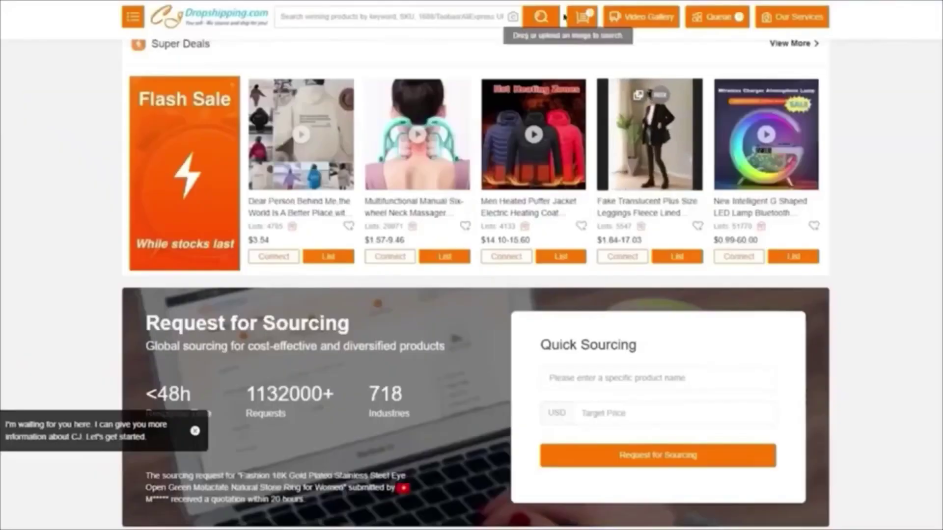
Step: Scroll back up the CJ home page and go to the My CJ account dashboard
scroll(652, 38, up, 10)
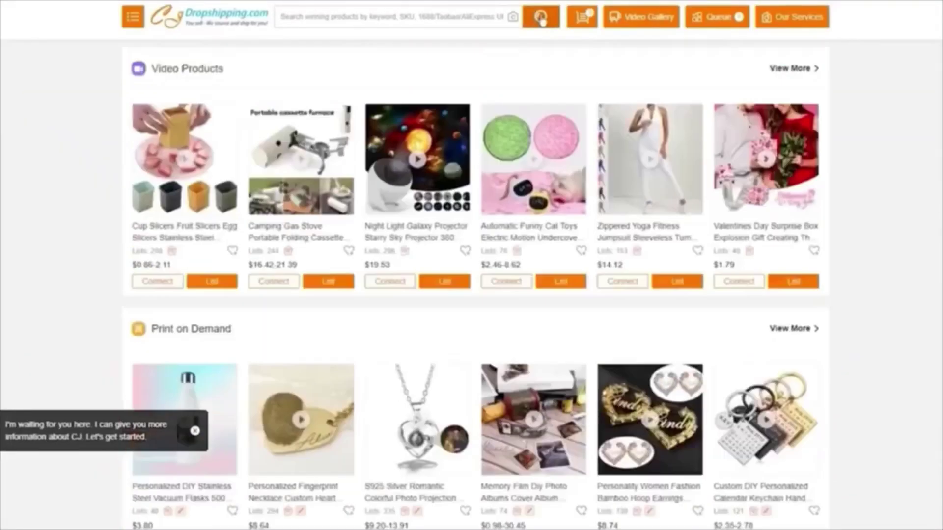
scroll(652, 38, up, 5)
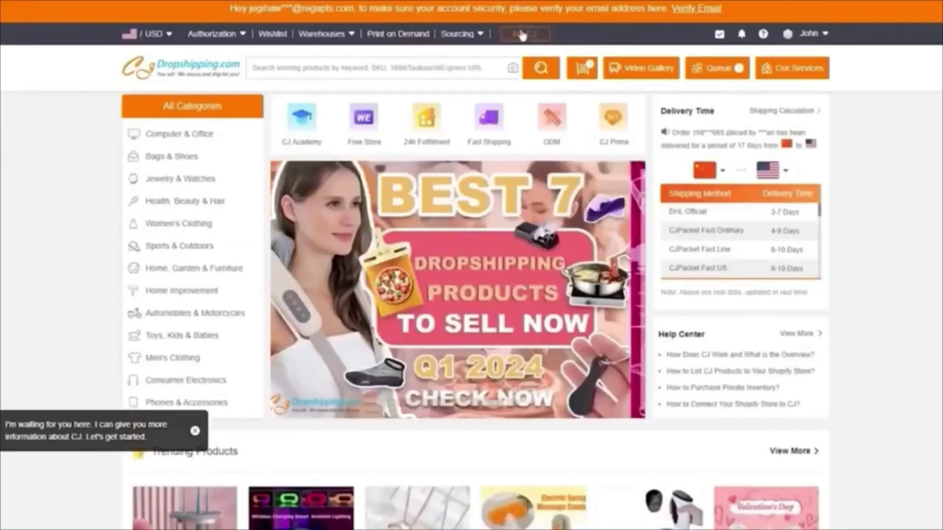
click(522, 34)
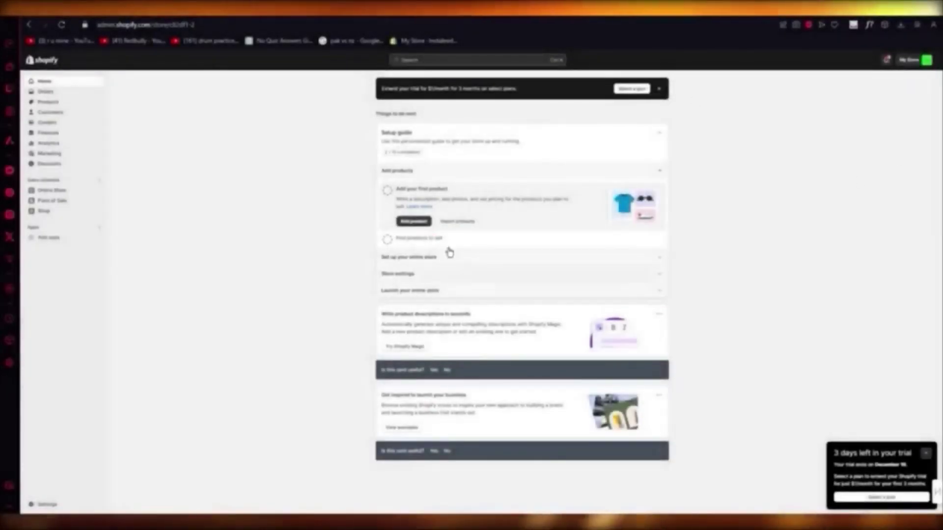
Step: Add the CJdropshipping app from Shopify's suggested apps and approve its installation
click(43, 240)
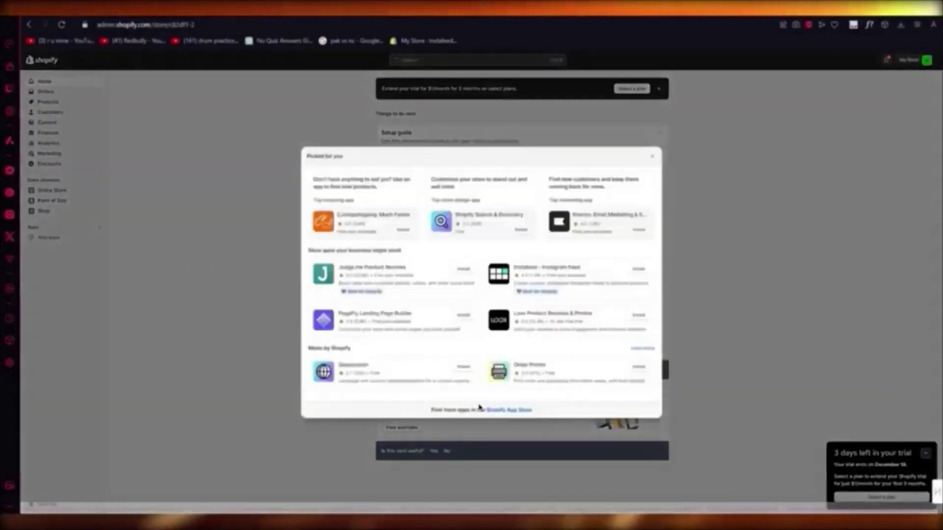
click(403, 230)
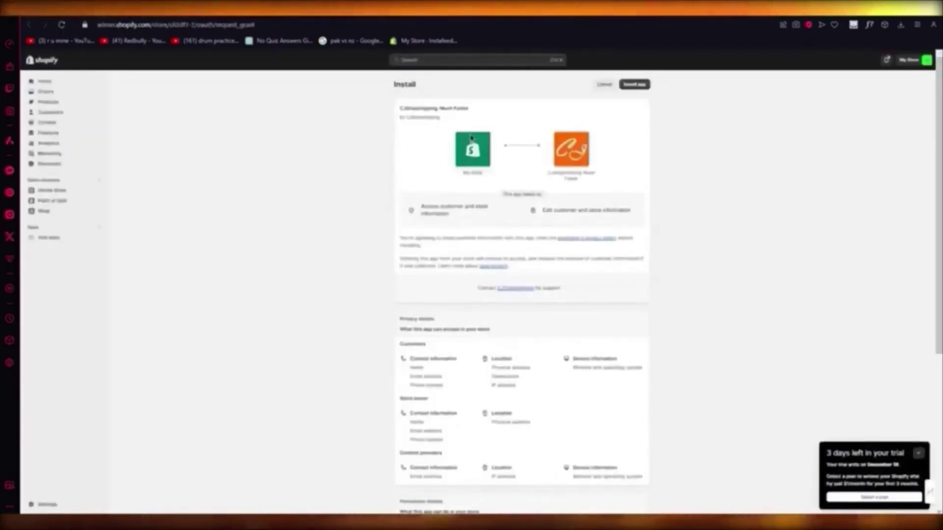
click(635, 84)
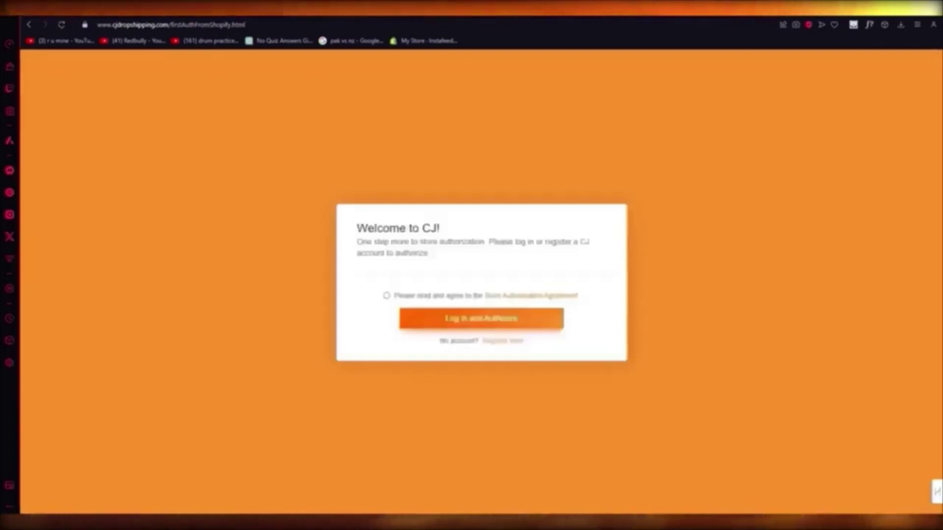
Step: Accept the Store Authorization Agreement and continue with Log in and Authorize
click(386, 296)
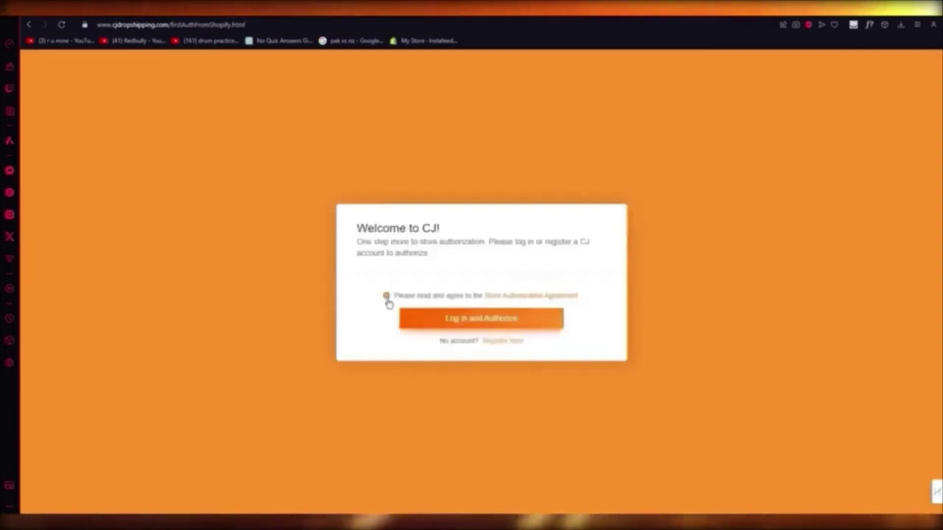
click(458, 319)
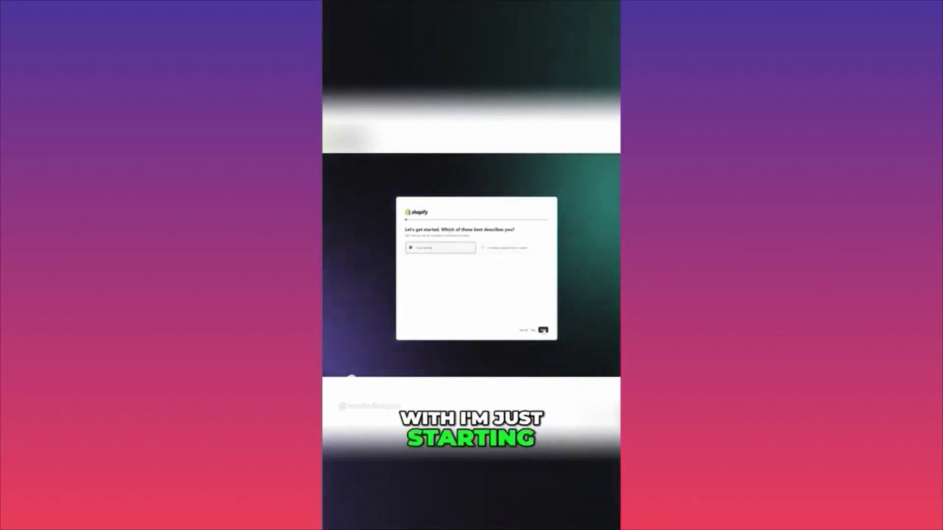
Step: Choose I'm just starting and continue past the where-to-sell question
click(543, 330)
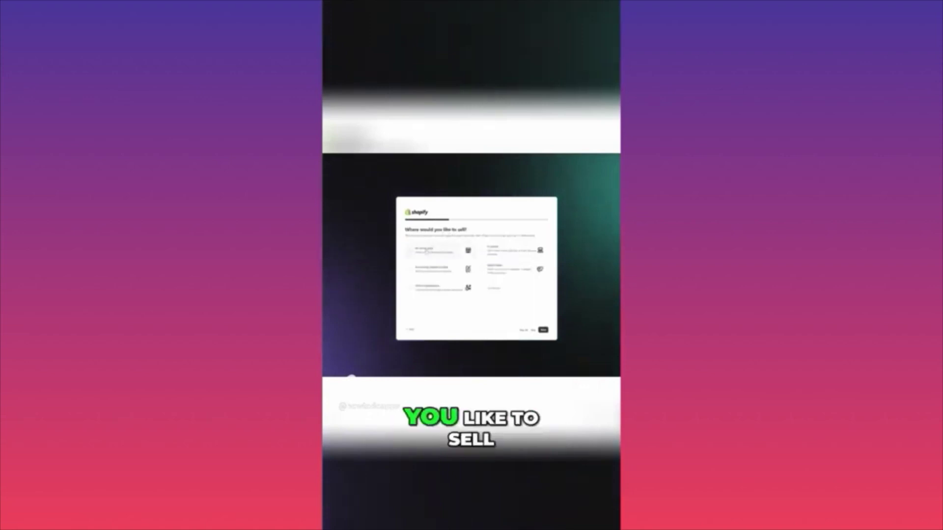
click(543, 331)
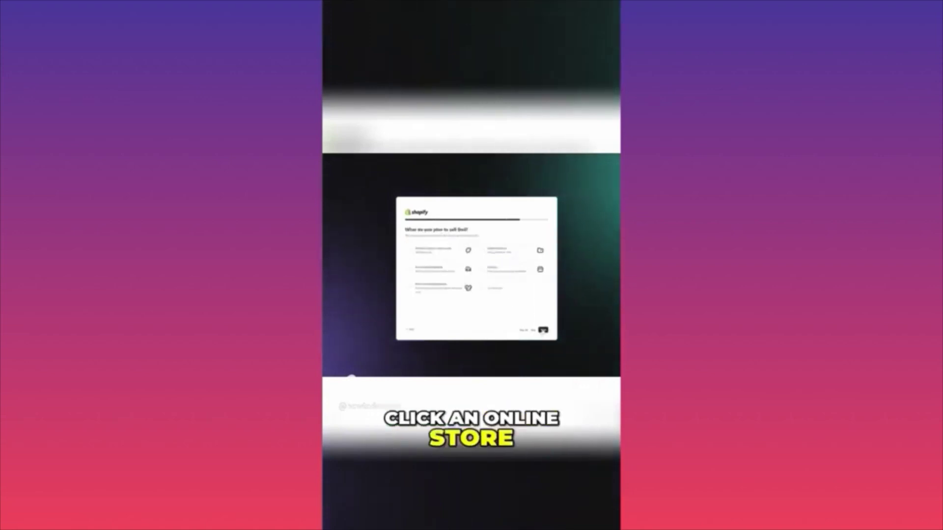